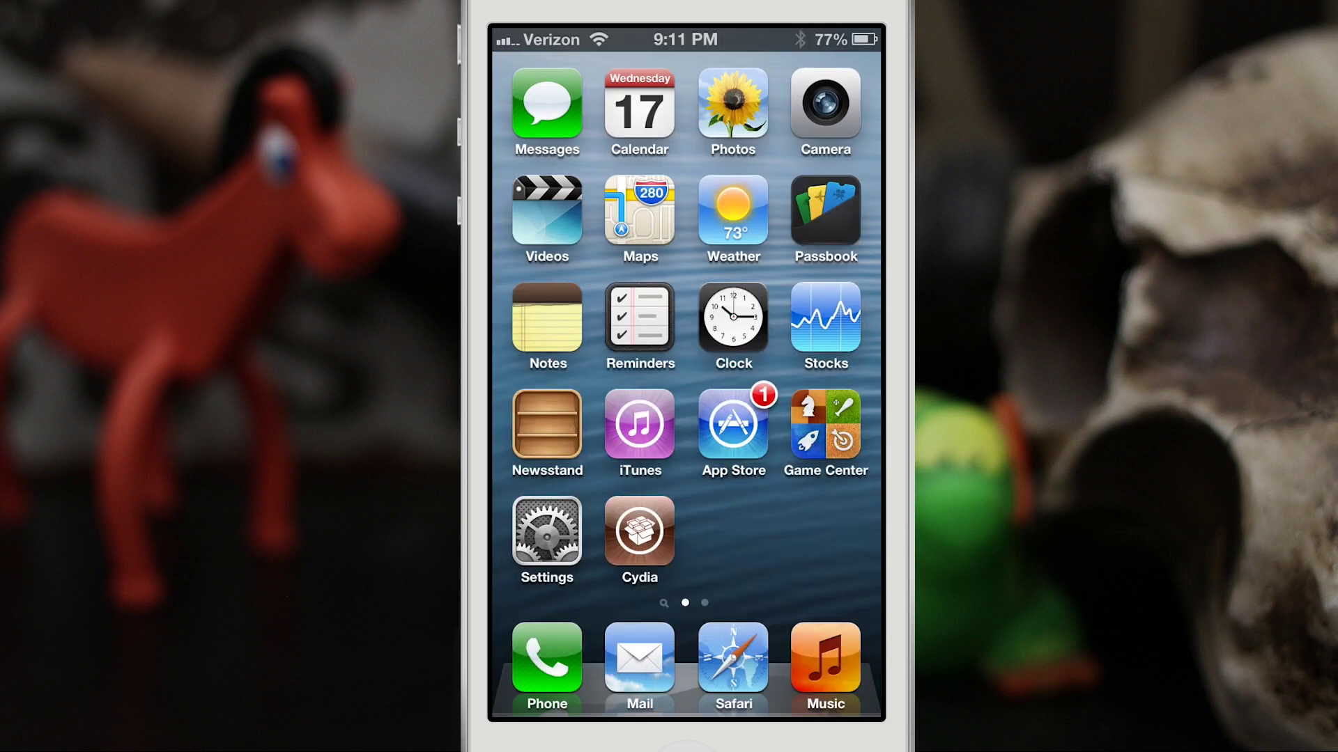
# Move Tap to Widgets above Share Widget in Notifications settings, then pull down Notification Center.
pyautogui.click(546, 531)
pyautogui.click(623, 386)
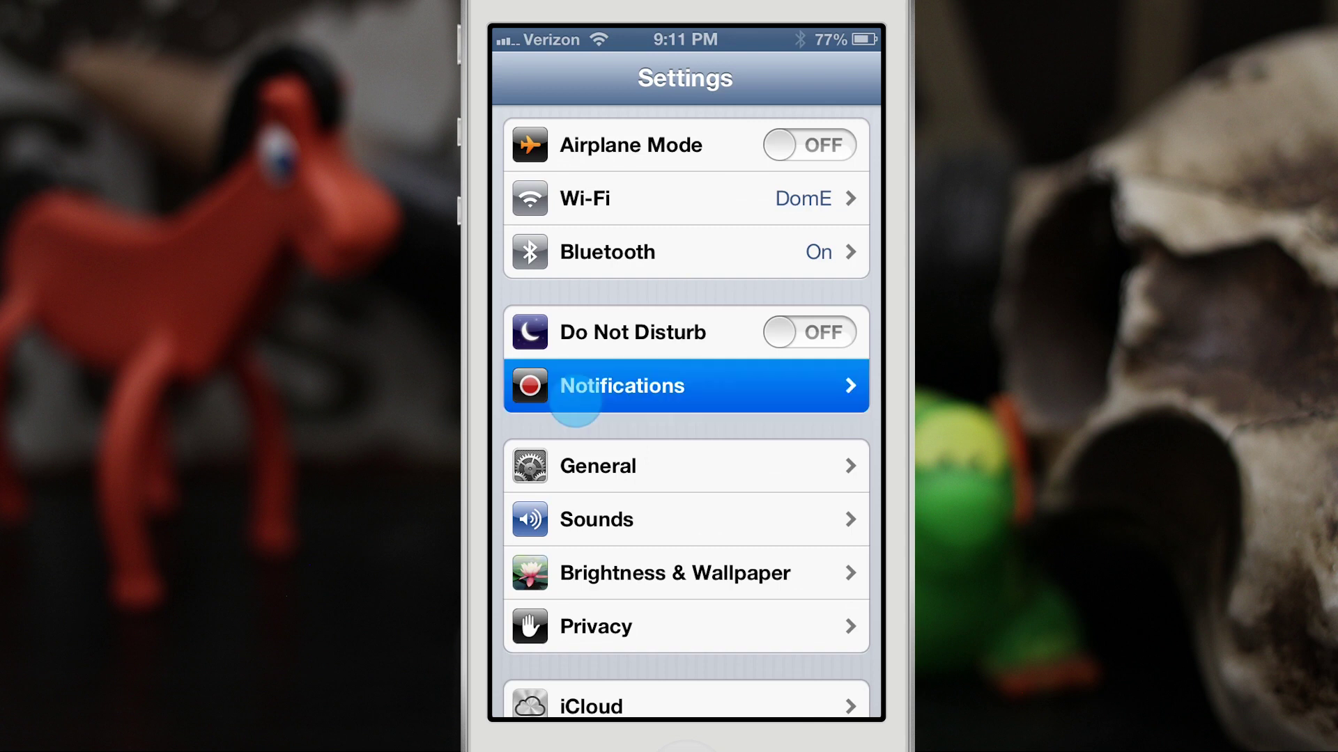
pyautogui.click(843, 78)
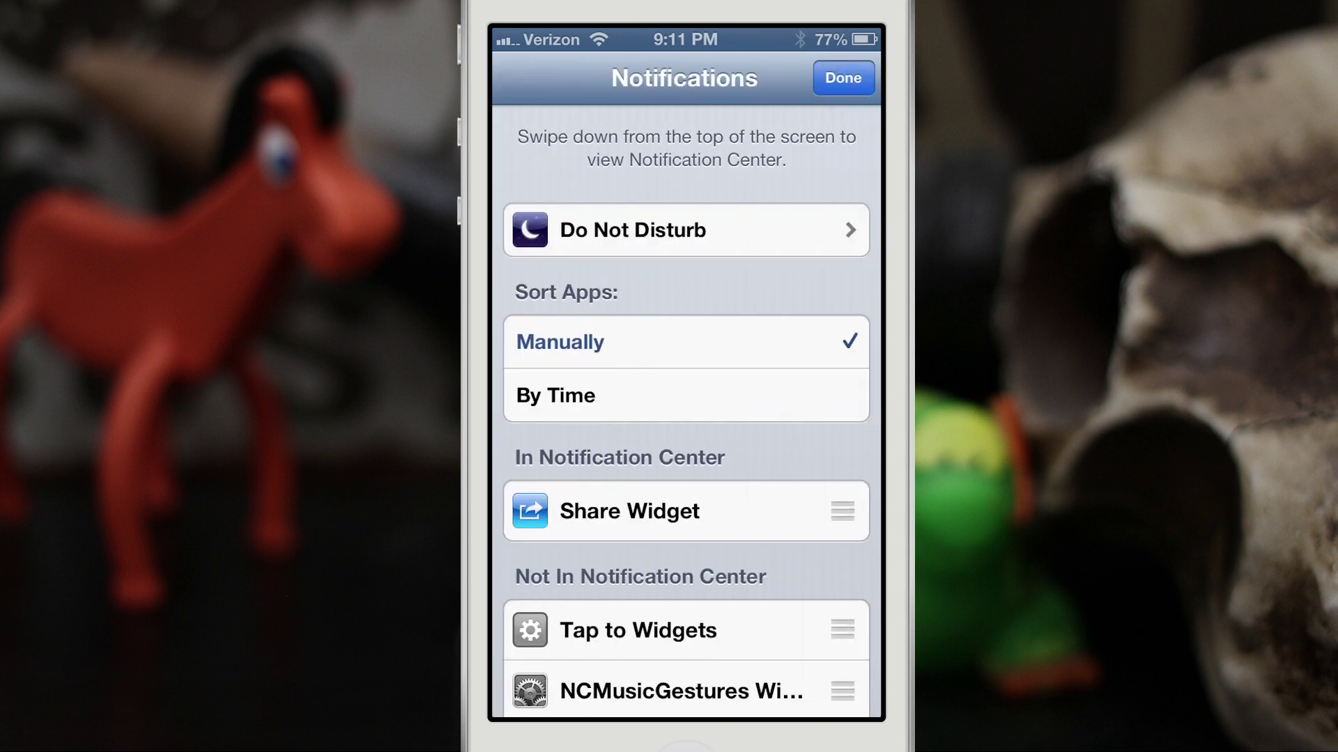
pyautogui.moveTo(842, 630); pyautogui.dragTo(829, 502)
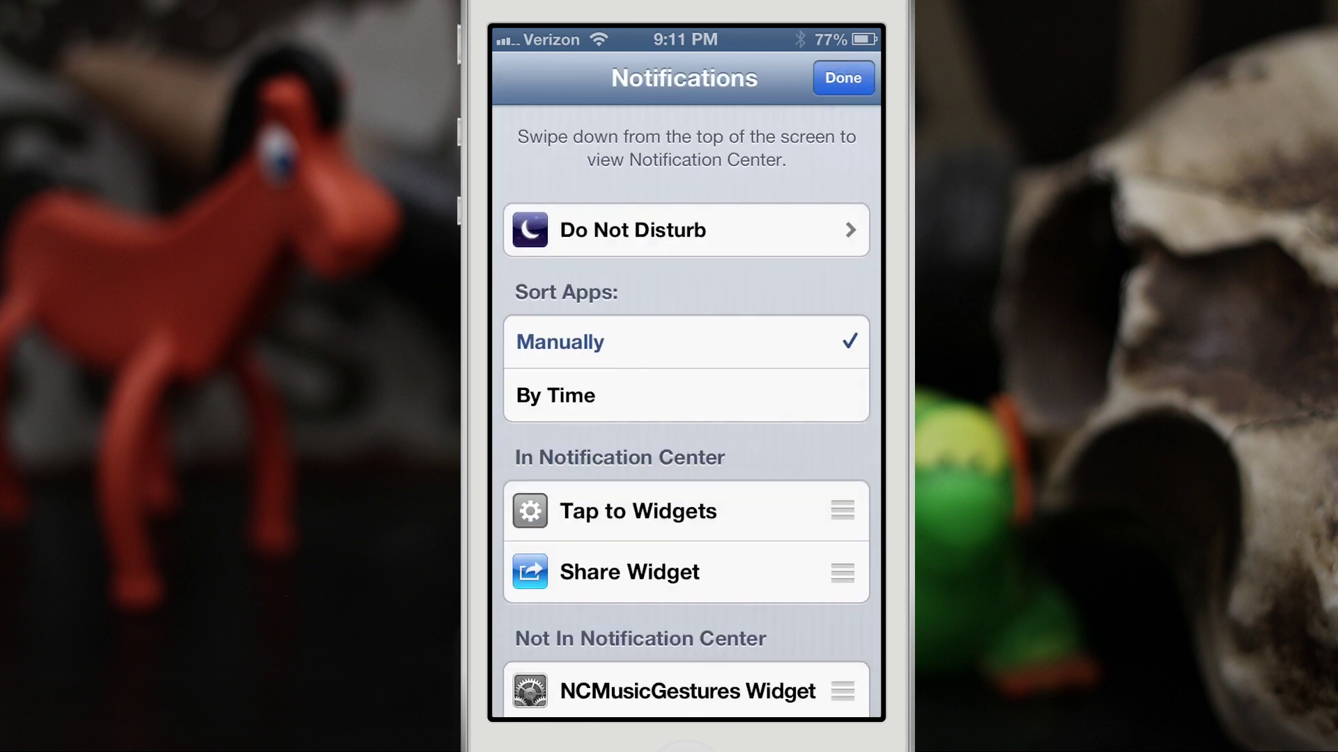
pyautogui.click(843, 77)
pyautogui.moveTo(685, 31); pyautogui.dragTo(685, 627)
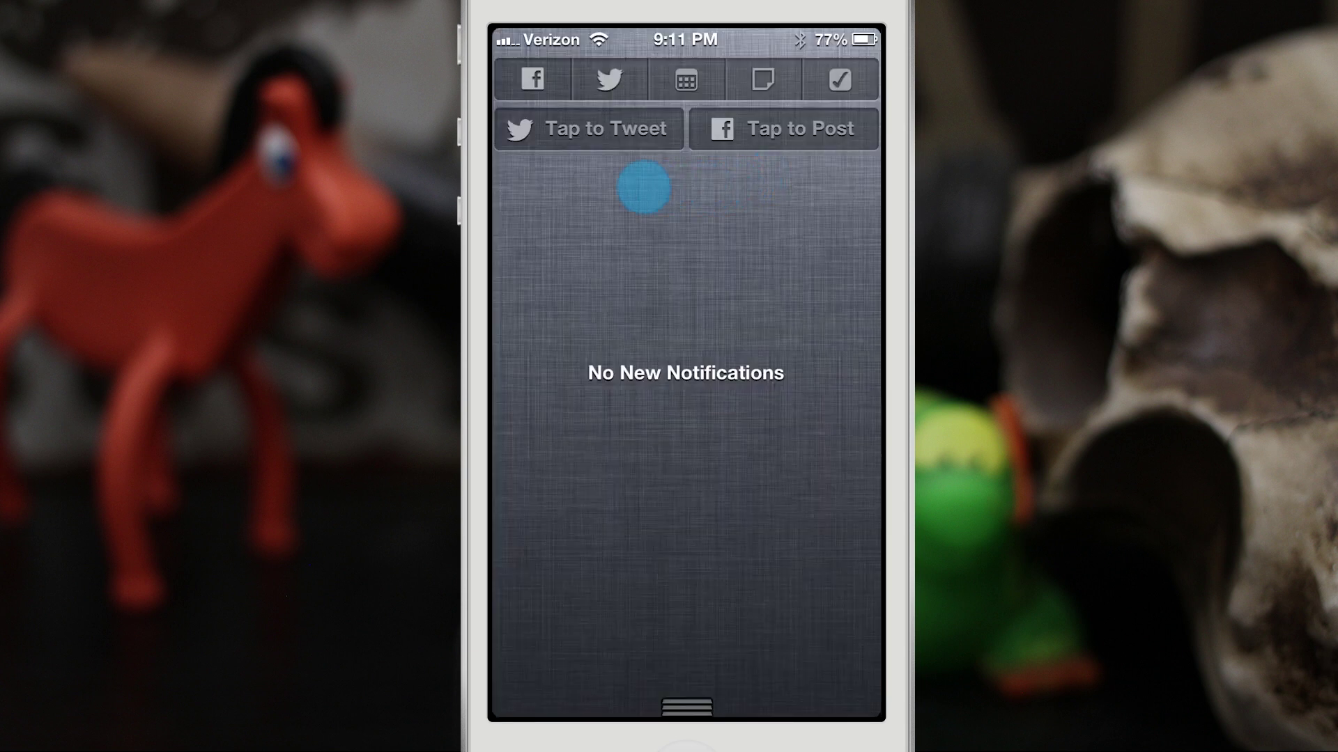
pyautogui.moveTo(762, 175); pyautogui.dragTo(550, 167)
pyautogui.click(592, 186)
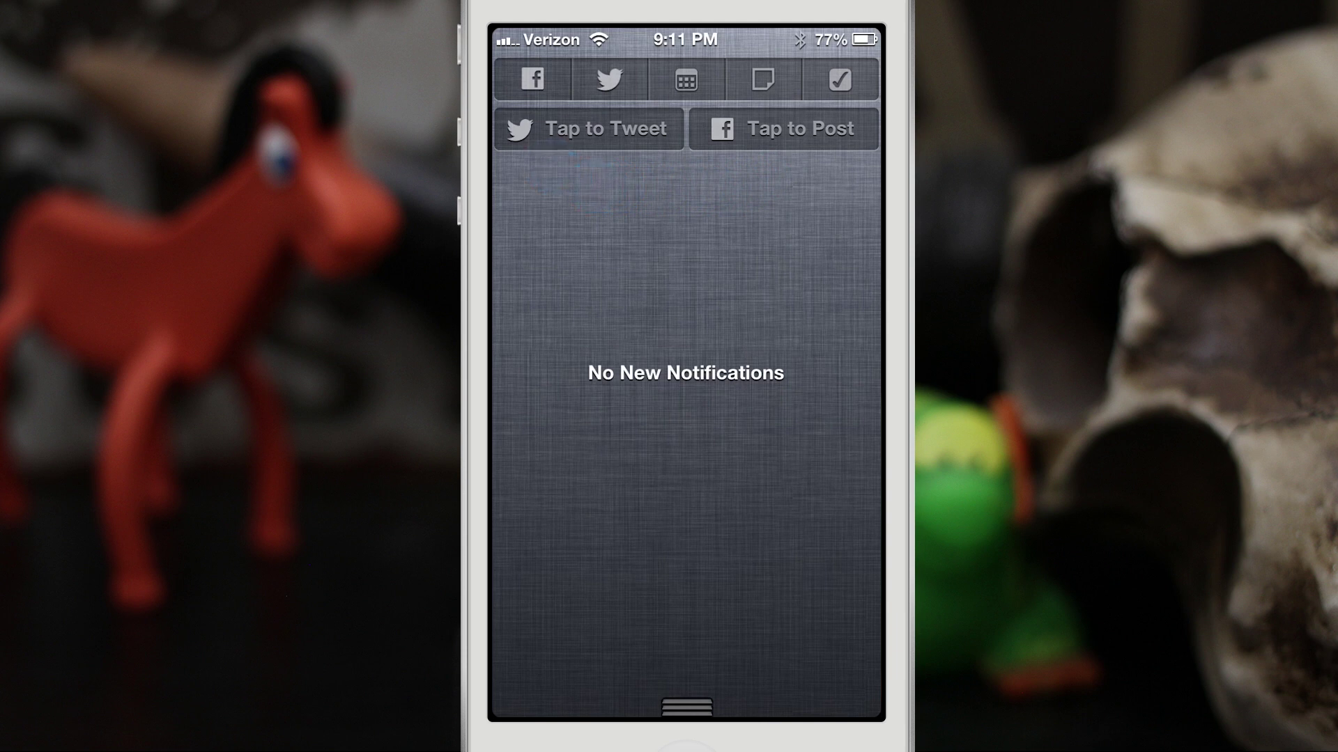
pyautogui.click(758, 195)
pyautogui.click(533, 79)
pyautogui.click(541, 153)
pyautogui.click(610, 79)
pyautogui.click(546, 157)
pyautogui.click(686, 80)
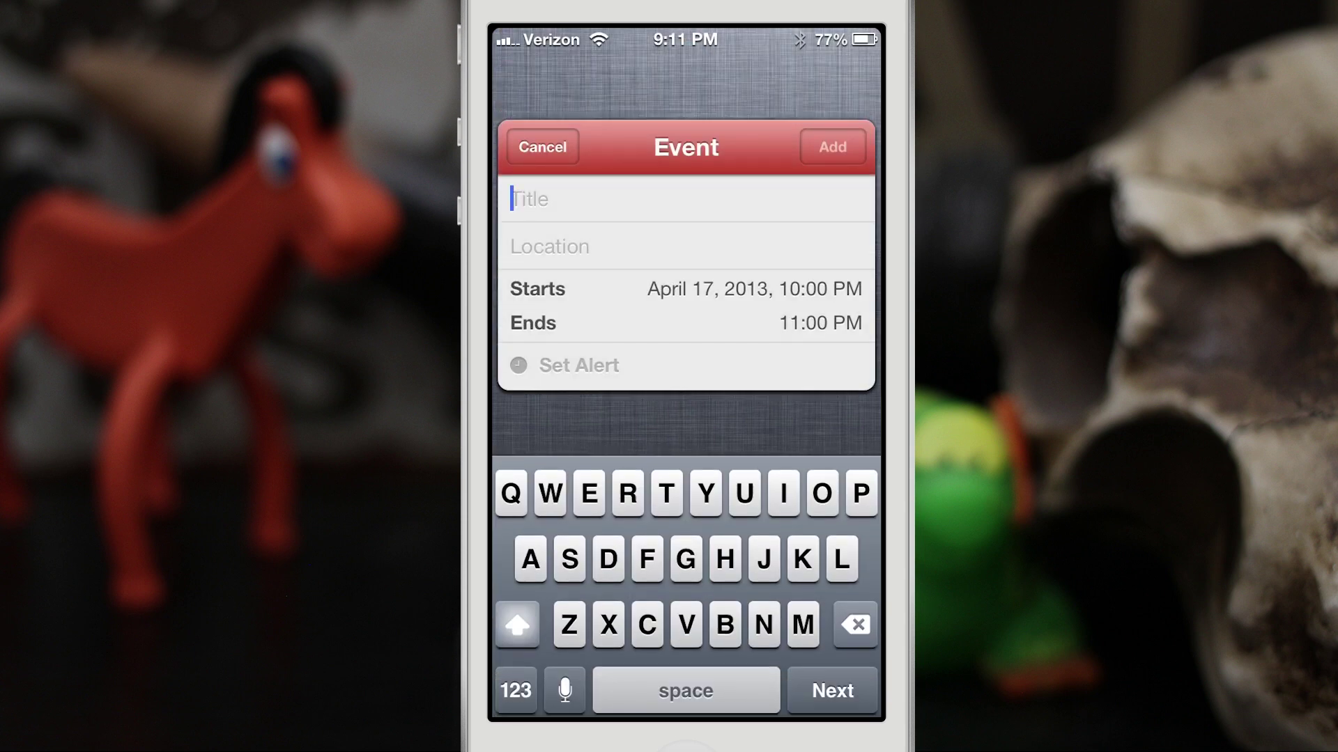
pyautogui.click(541, 146)
pyautogui.click(772, 75)
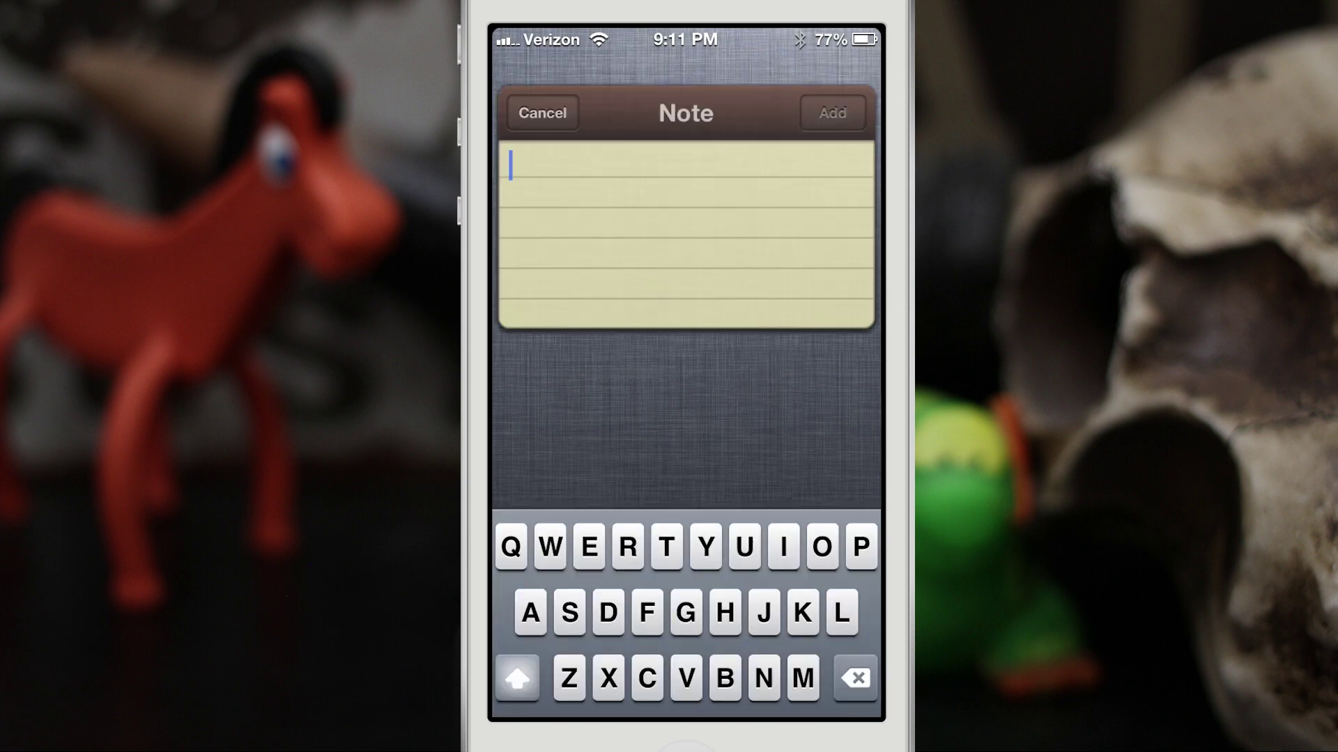
pyautogui.click(541, 113)
pyautogui.click(842, 80)
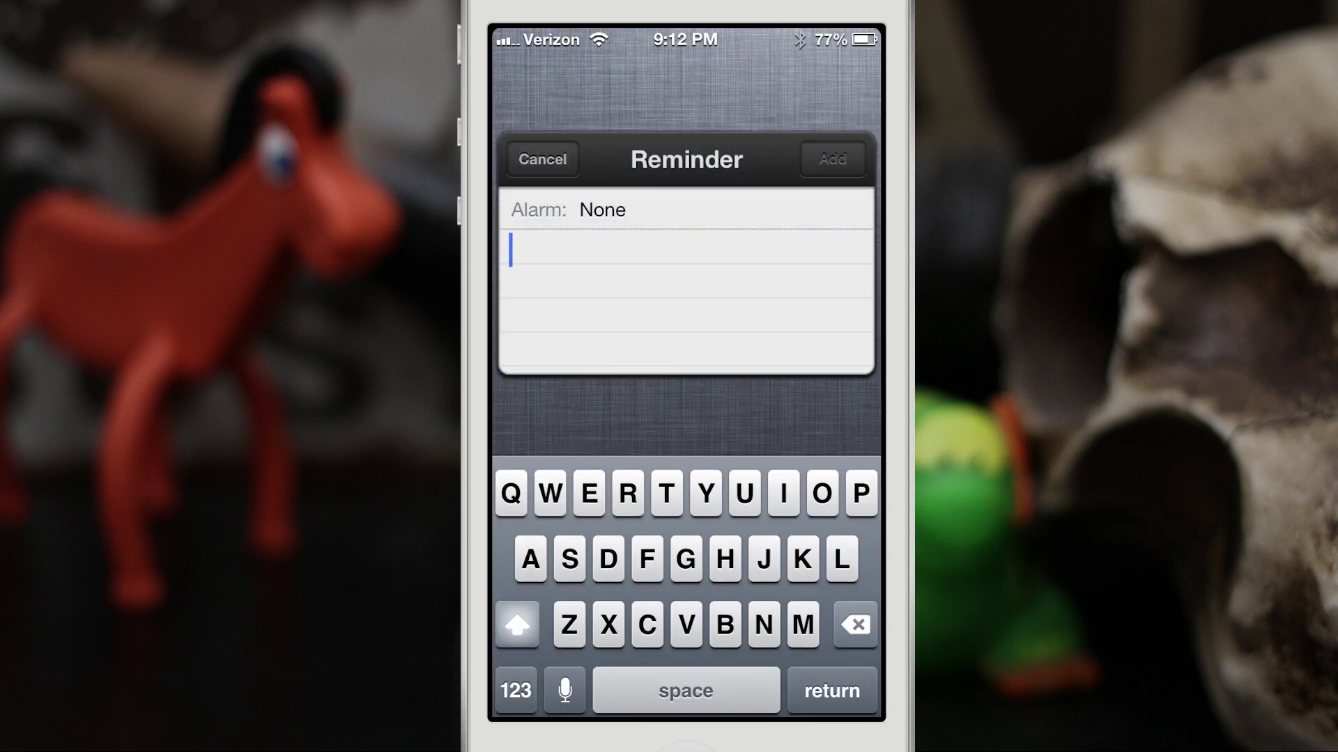
pyautogui.click(541, 160)
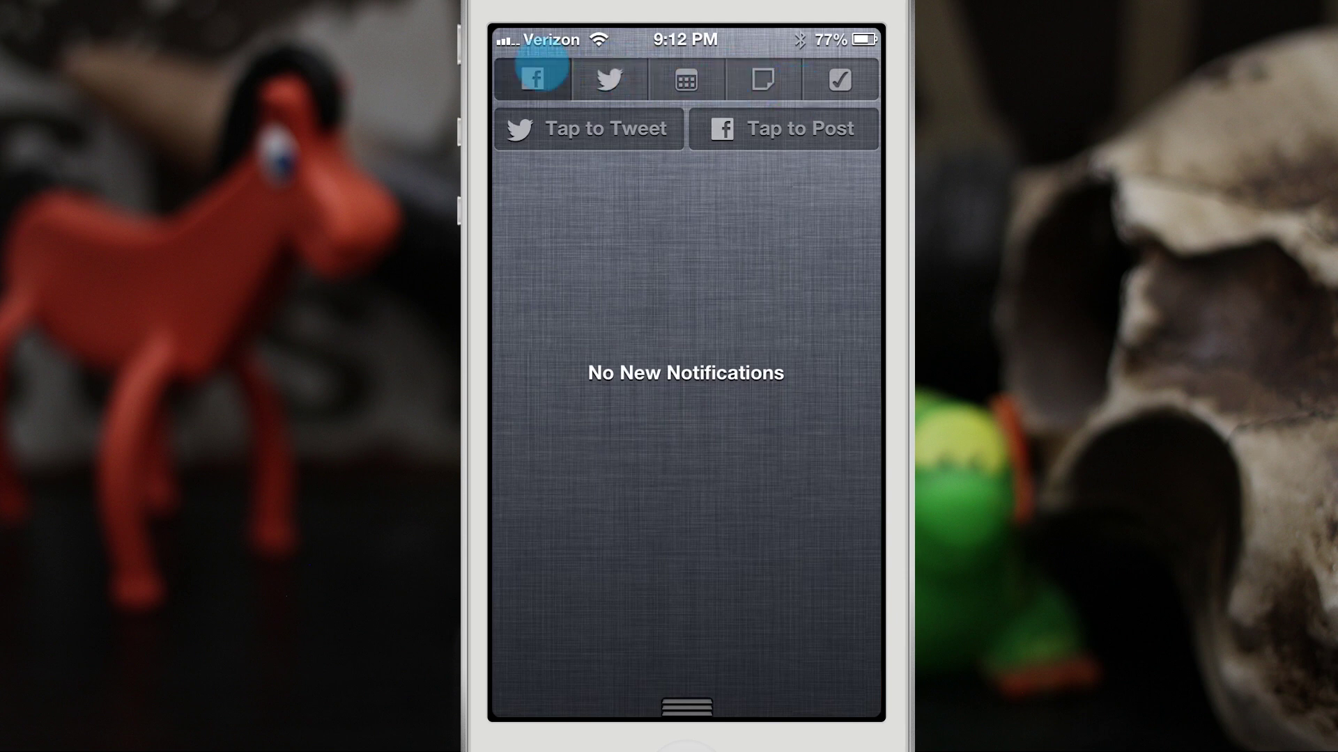
pyautogui.click(533, 80)
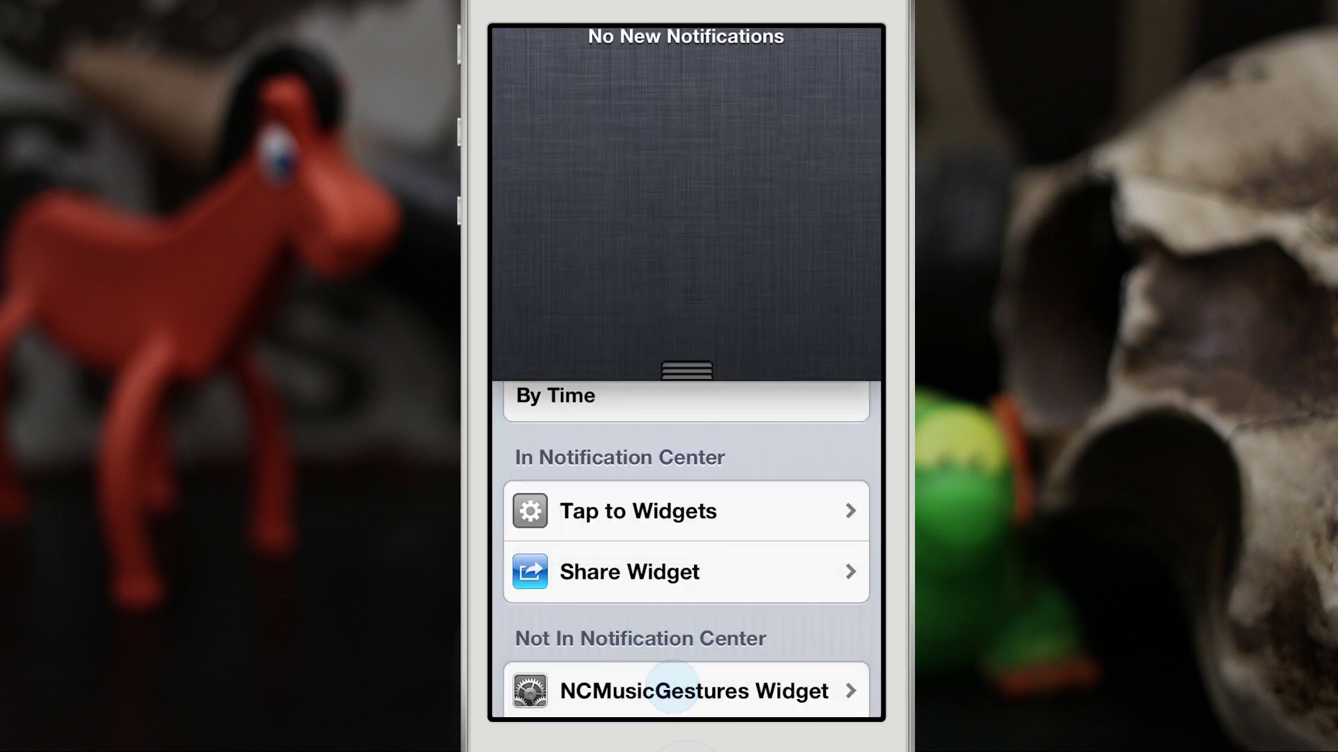
# Move Reminders and Notes out of the Tap to Widgets side-by-side row.
pyautogui.click(541, 77)
pyautogui.scroll(-10, 567, 586)
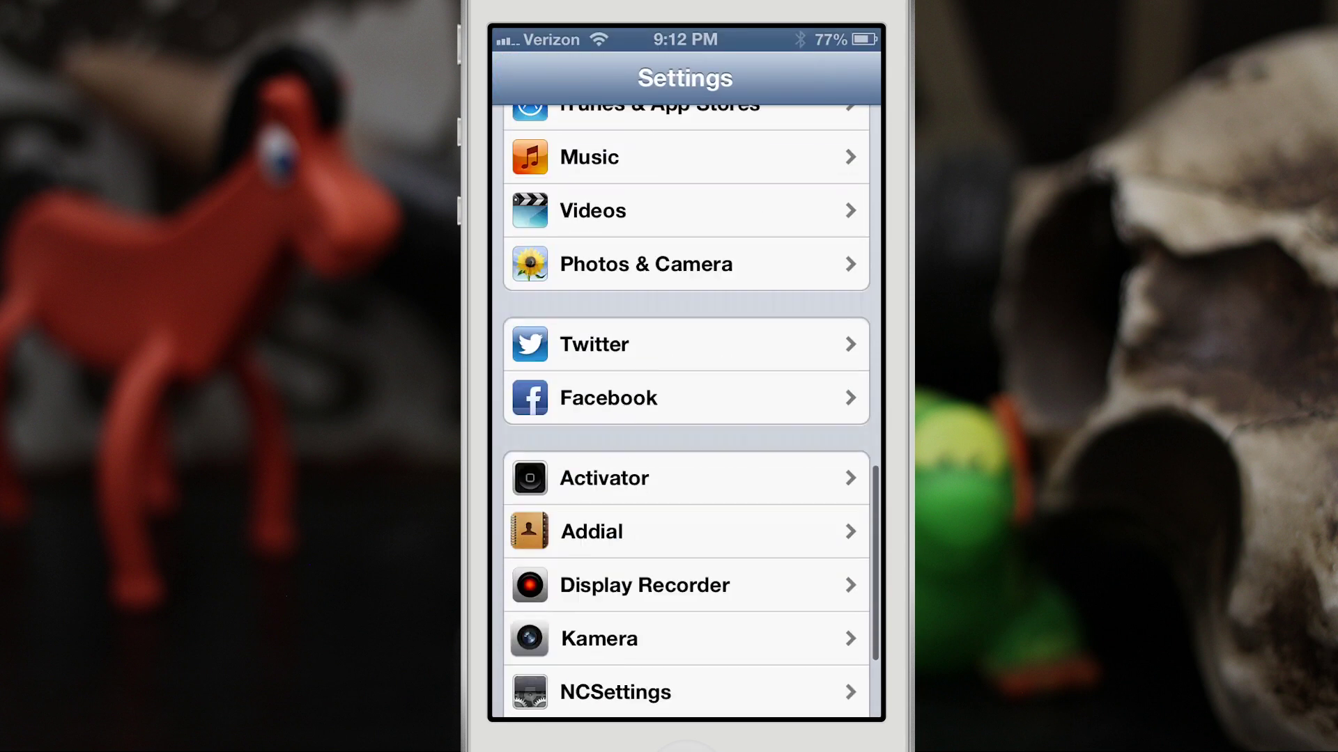
pyautogui.click(633, 566)
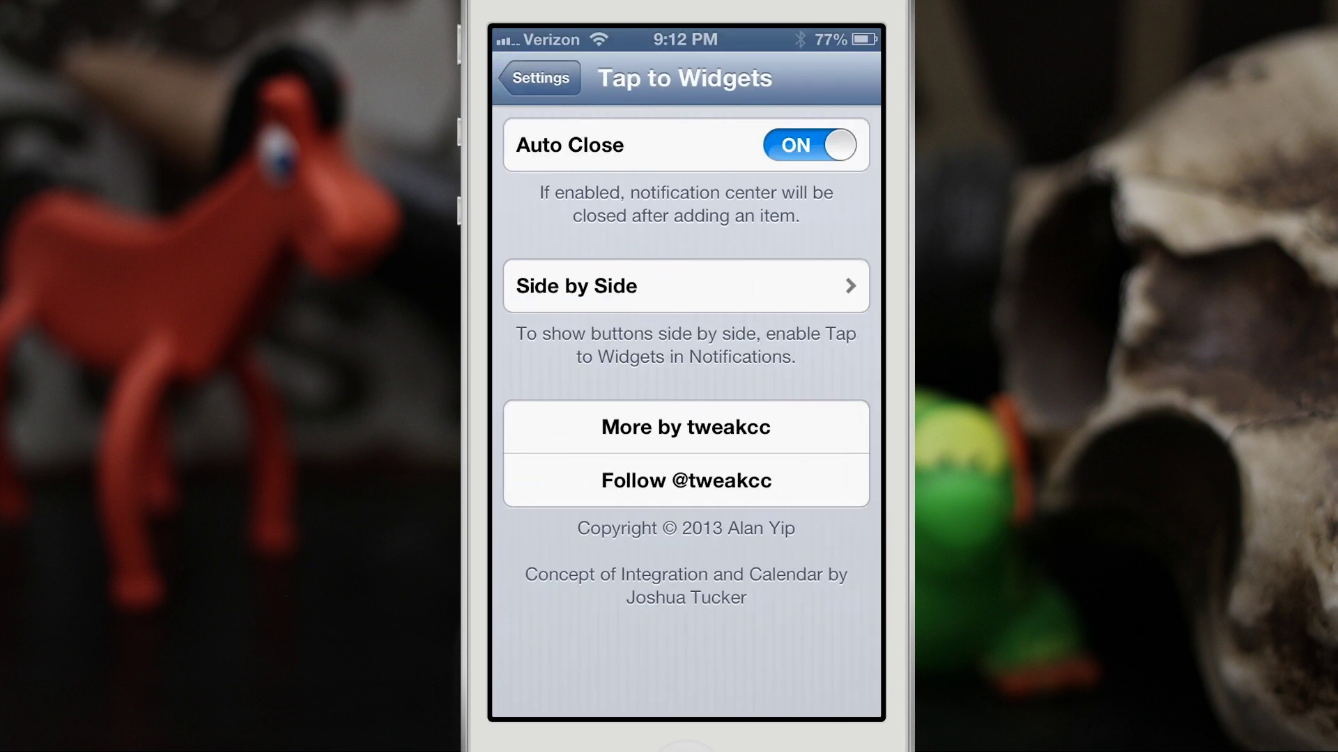
pyautogui.click(686, 285)
pyautogui.moveTo(843, 402); pyautogui.dragTo(845, 493)
pyautogui.moveTo(842, 353); pyautogui.dragTo(846, 449)
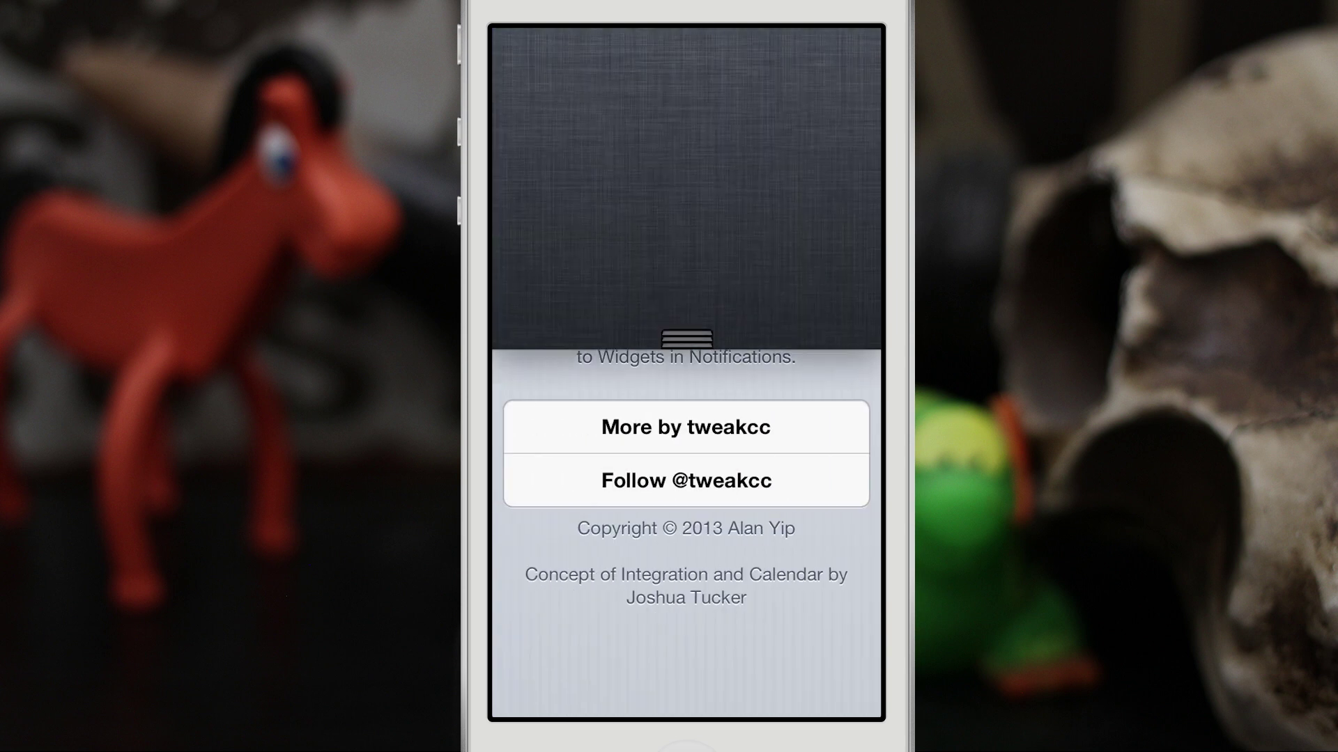
# Check the Post, Tweet and Add shortcuts in Notification Center, then return to Settings.
pyautogui.moveTo(686, 345); pyautogui.dragTo(685, 708)
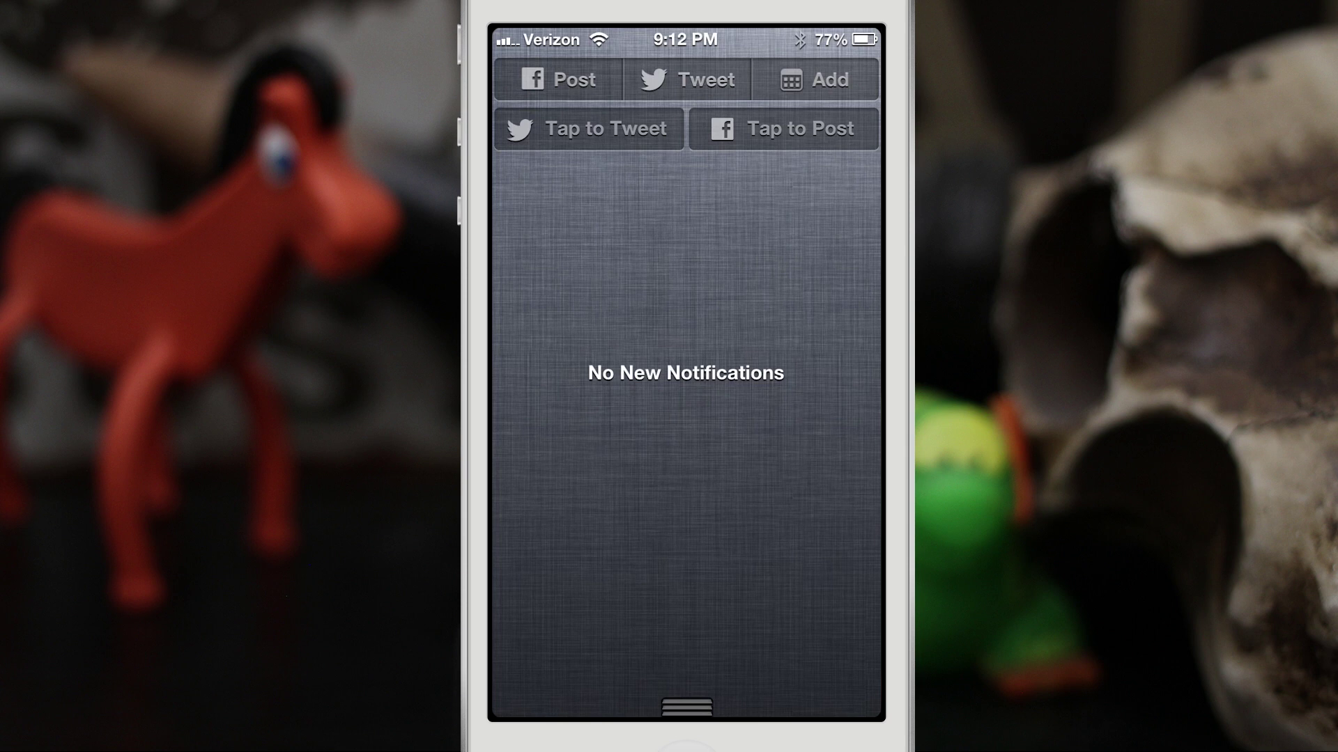
pyautogui.moveTo(675, 683); pyautogui.dragTo(675, 261)
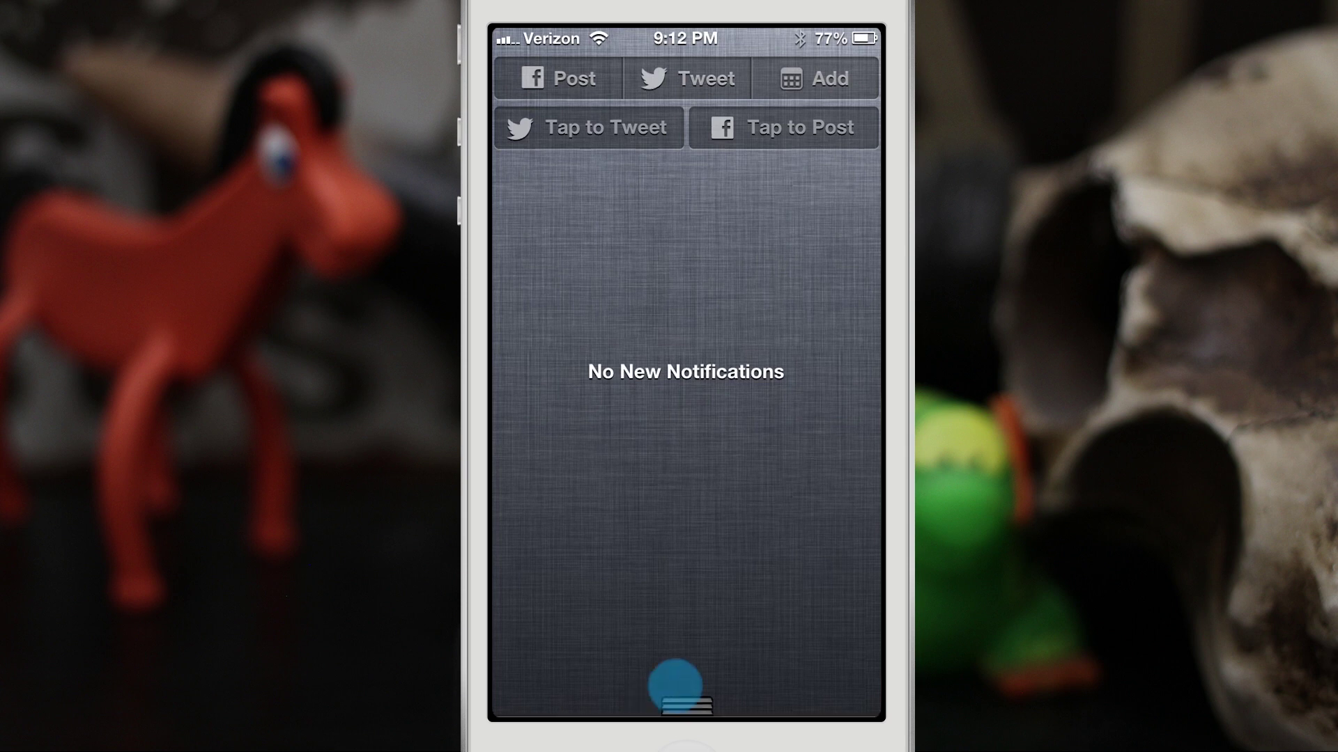
pyautogui.click(540, 78)
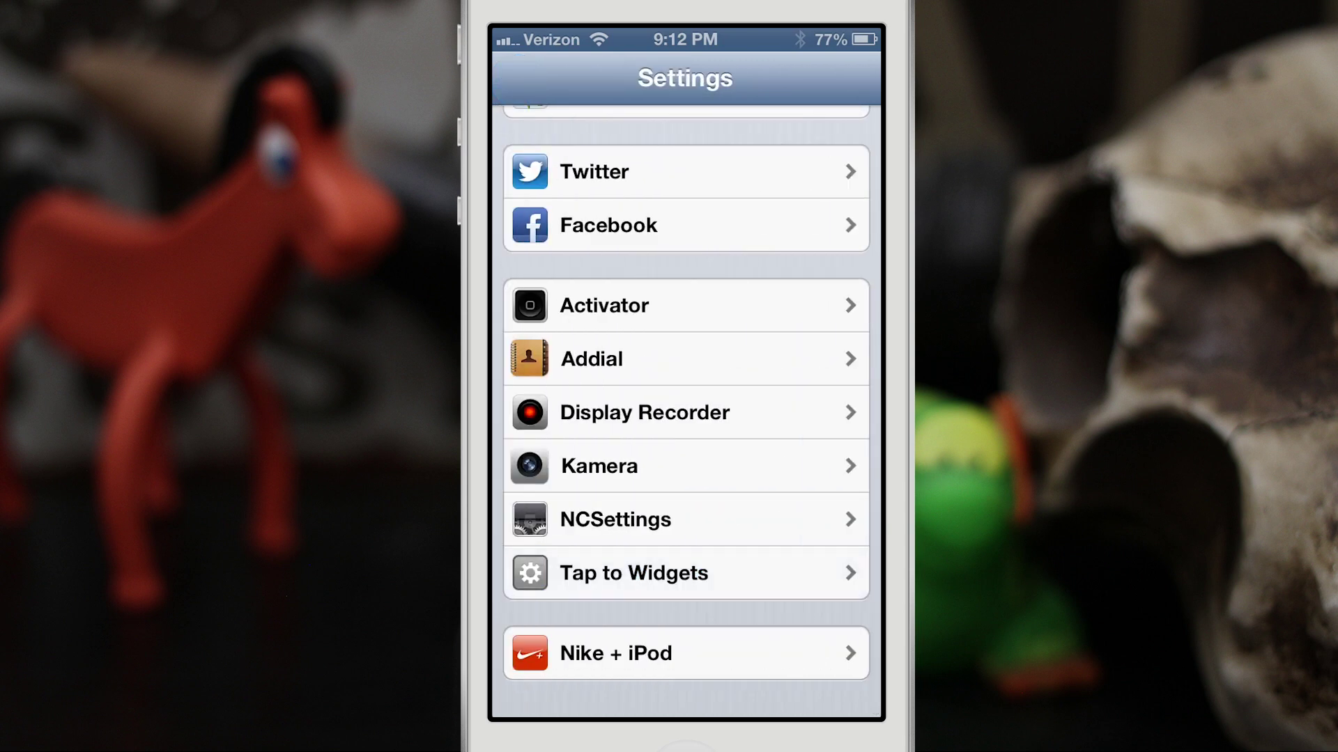
pyautogui.scroll(10, 686, 418)
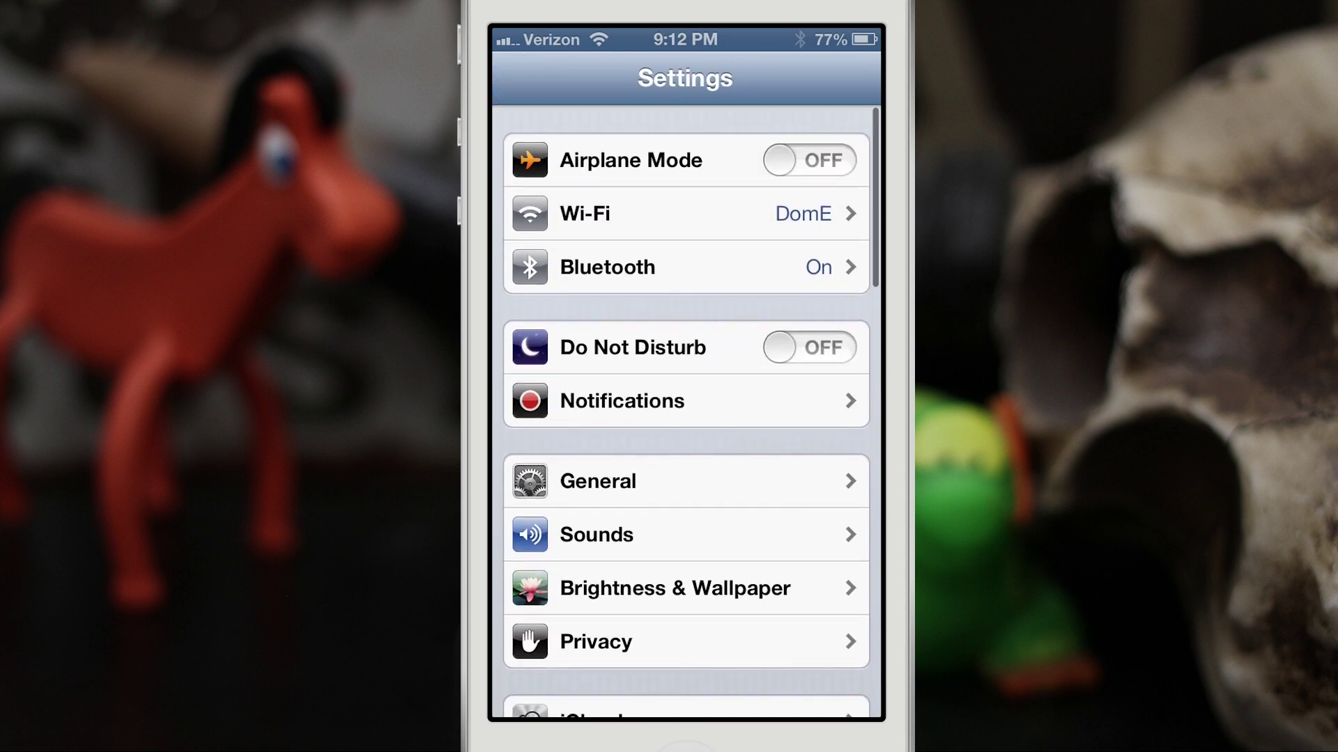
# Swap Tap to Widgets for NCMusicGestures Widget above Share Widget, then pull down Notification Center.
pyautogui.click(627, 382)
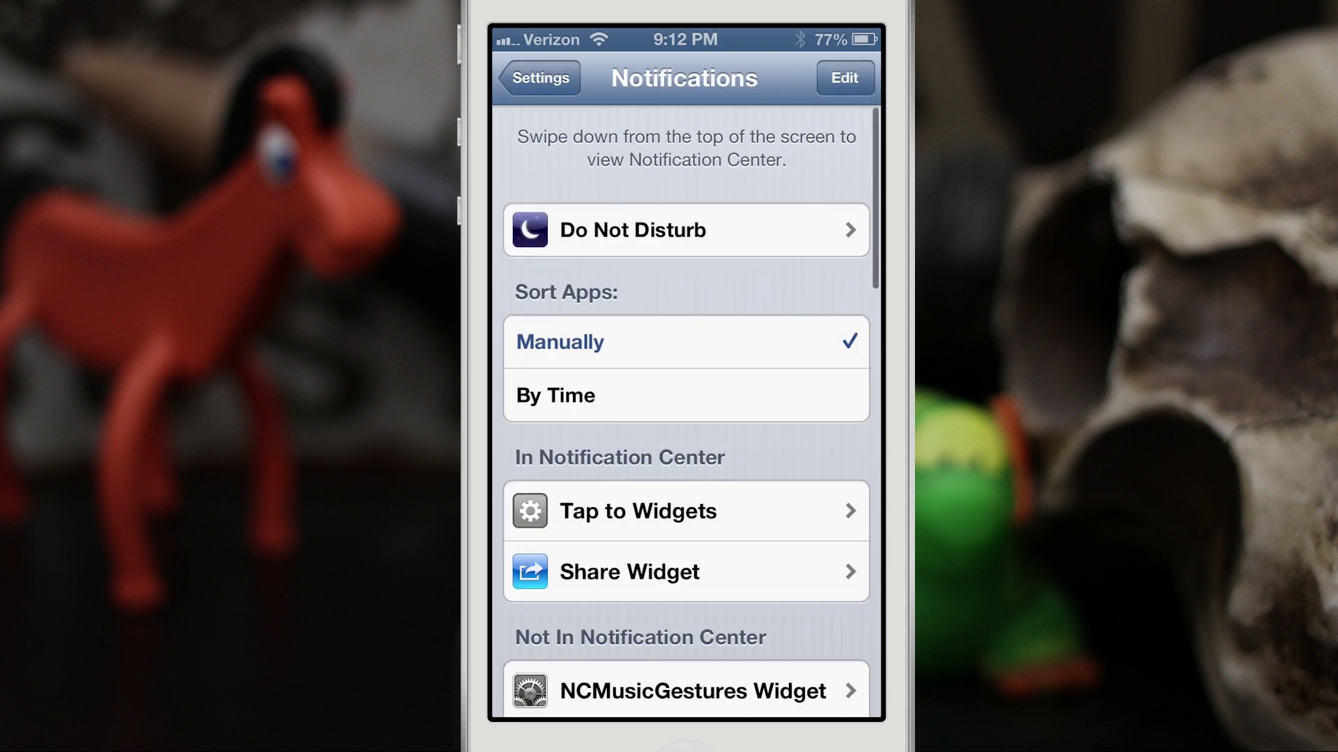
pyautogui.click(845, 78)
pyautogui.scroll(-3, 596, 404)
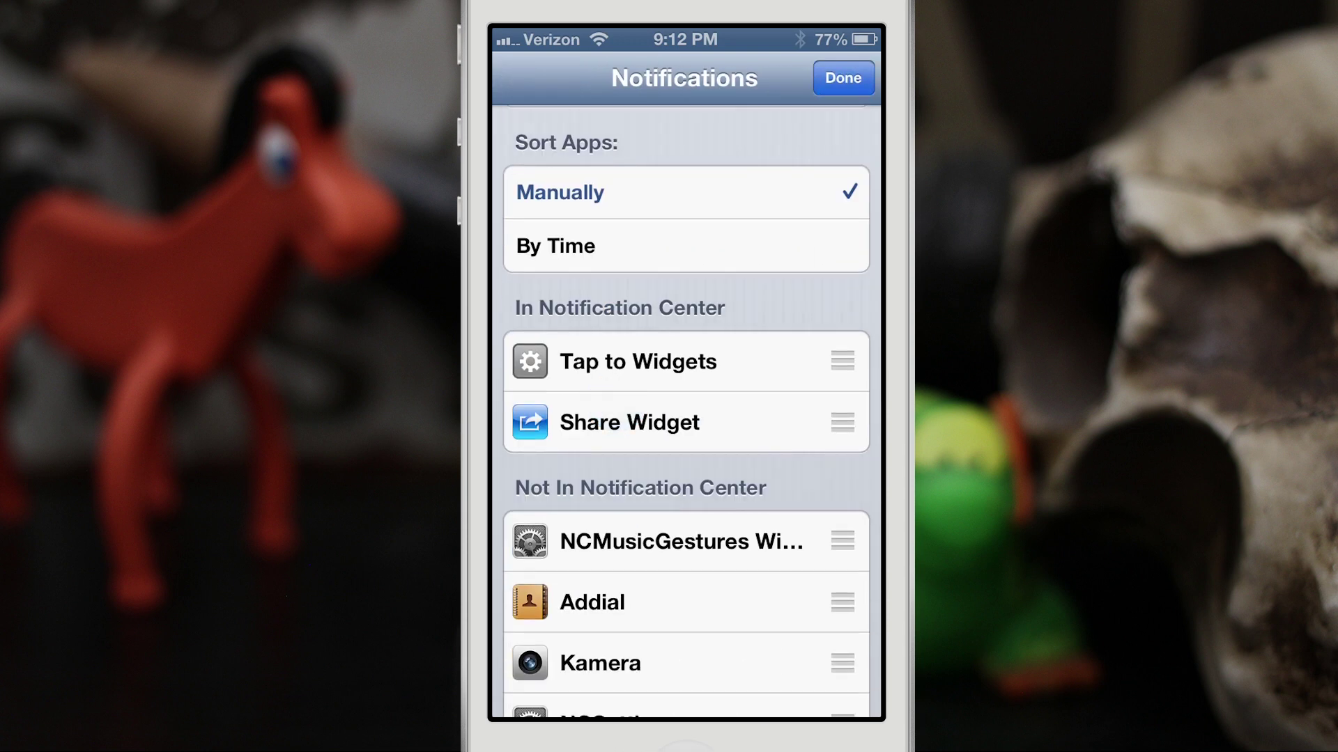
pyautogui.moveTo(843, 363); pyautogui.dragTo(841, 480)
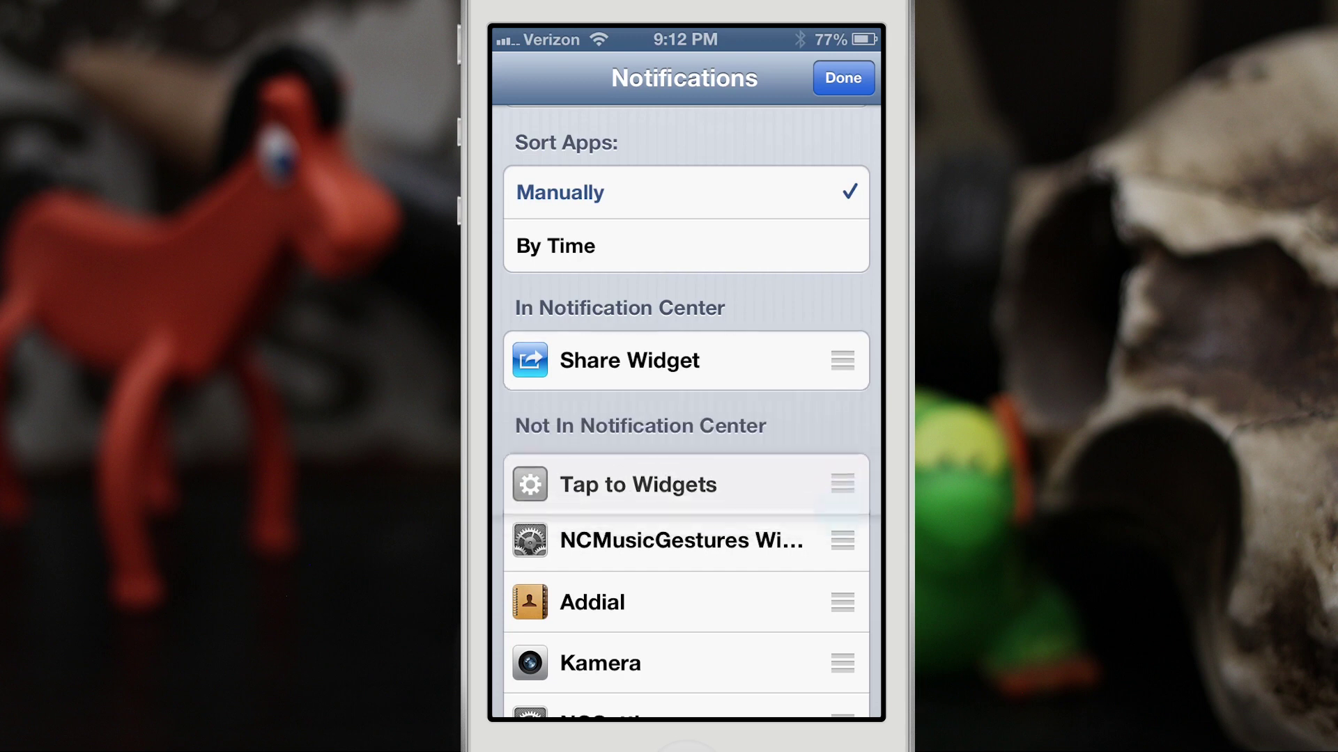
pyautogui.moveTo(843, 540)
pyautogui.mouseDown()
pyautogui.moveTo(843, 553)
pyautogui.moveTo(843, 432)
pyautogui.mouseUp()
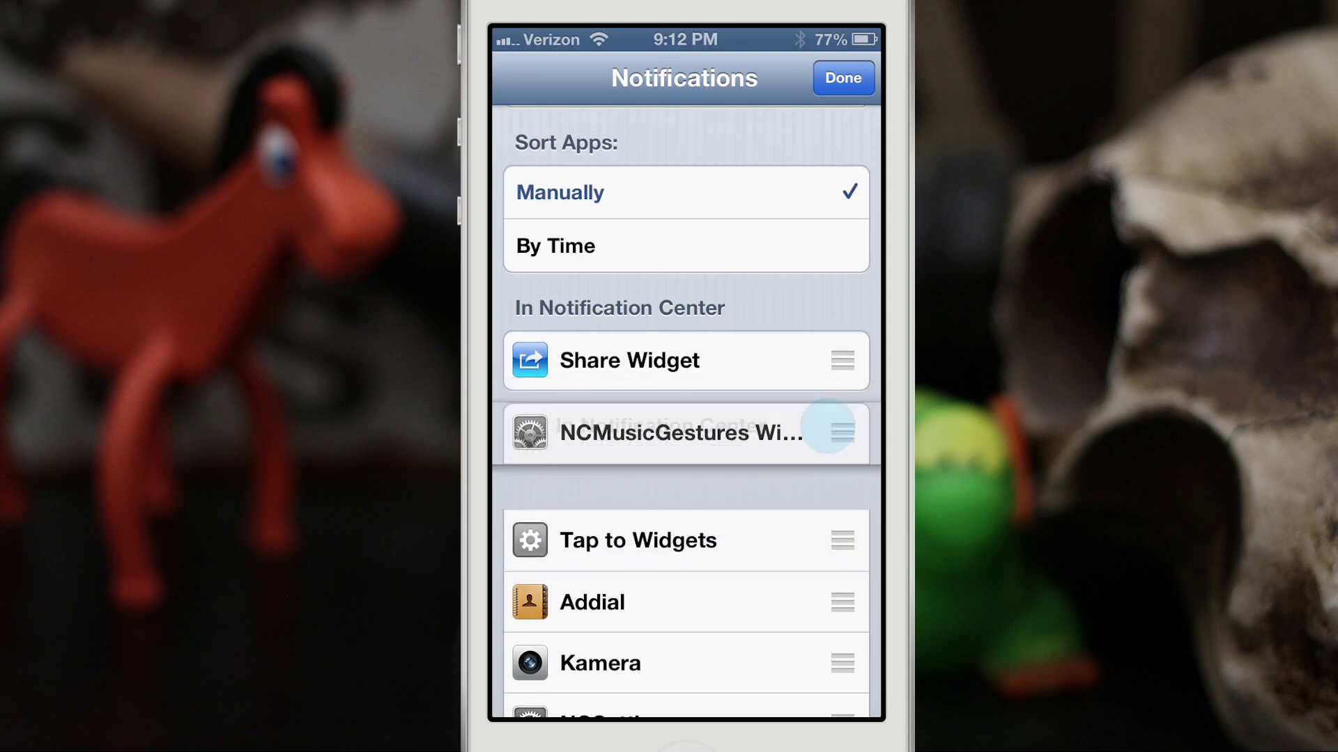
pyautogui.moveTo(842, 480)
pyautogui.mouseDown()
pyautogui.moveTo(830, 388)
pyautogui.moveTo(808, 352)
pyautogui.moveTo(842, 362)
pyautogui.mouseUp()
pyautogui.click(843, 78)
pyautogui.moveTo(686, 33); pyautogui.dragTo(686, 628)
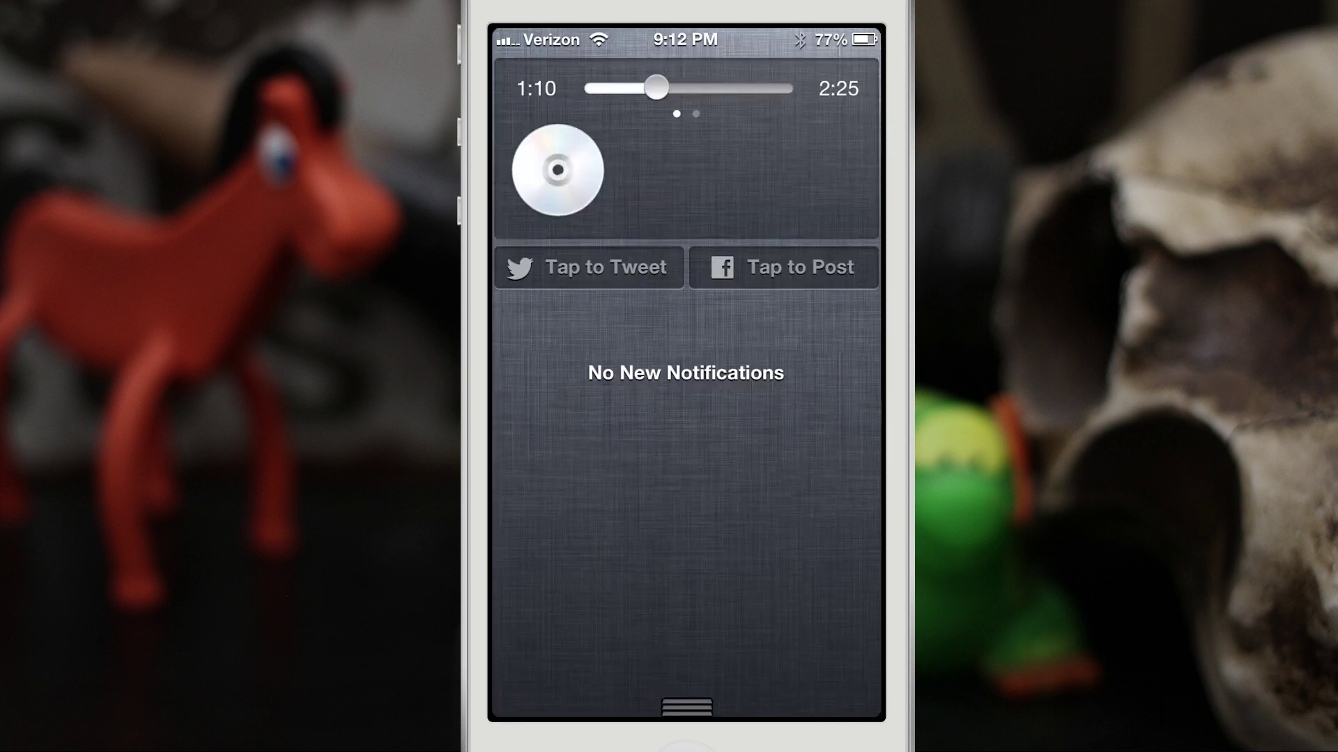
# Play music, then open and discard the widget's tweet and Facebook post drafts.
pyautogui.click(558, 170)
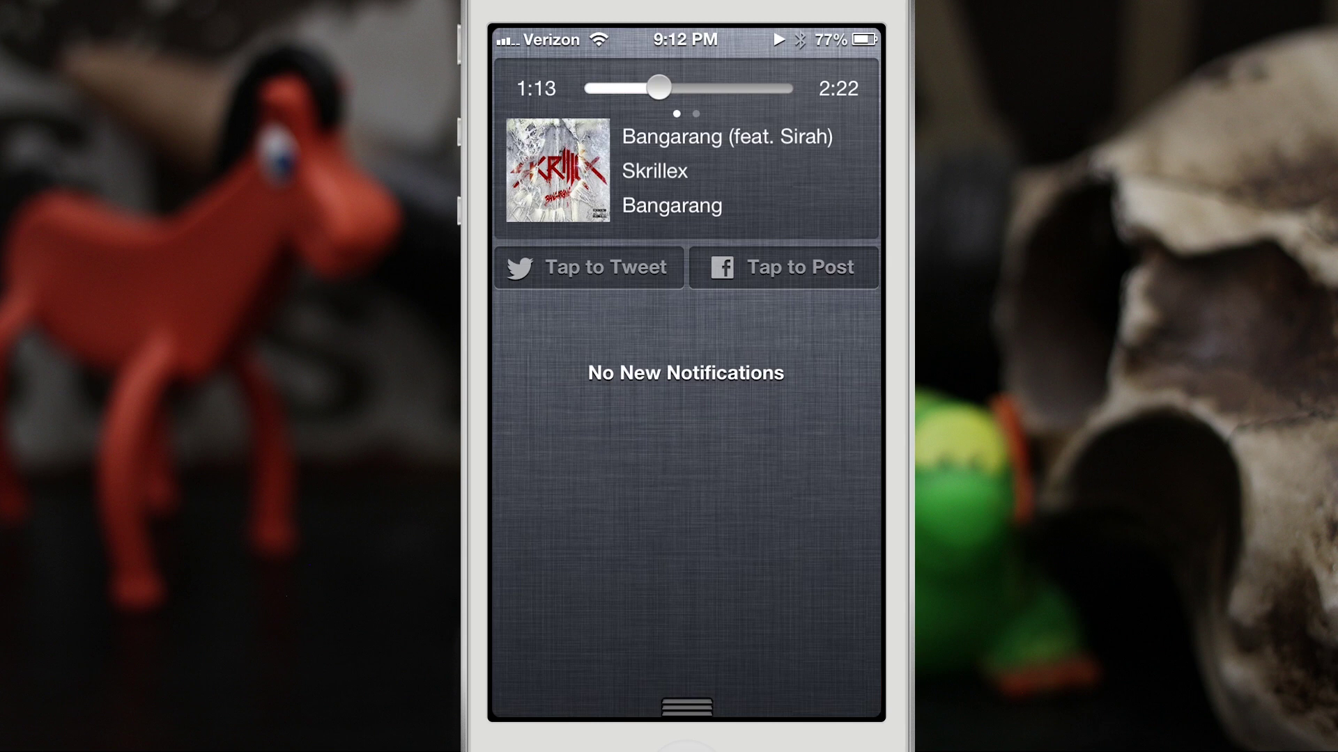
pyautogui.moveTo(794, 88); pyautogui.dragTo(568, 87)
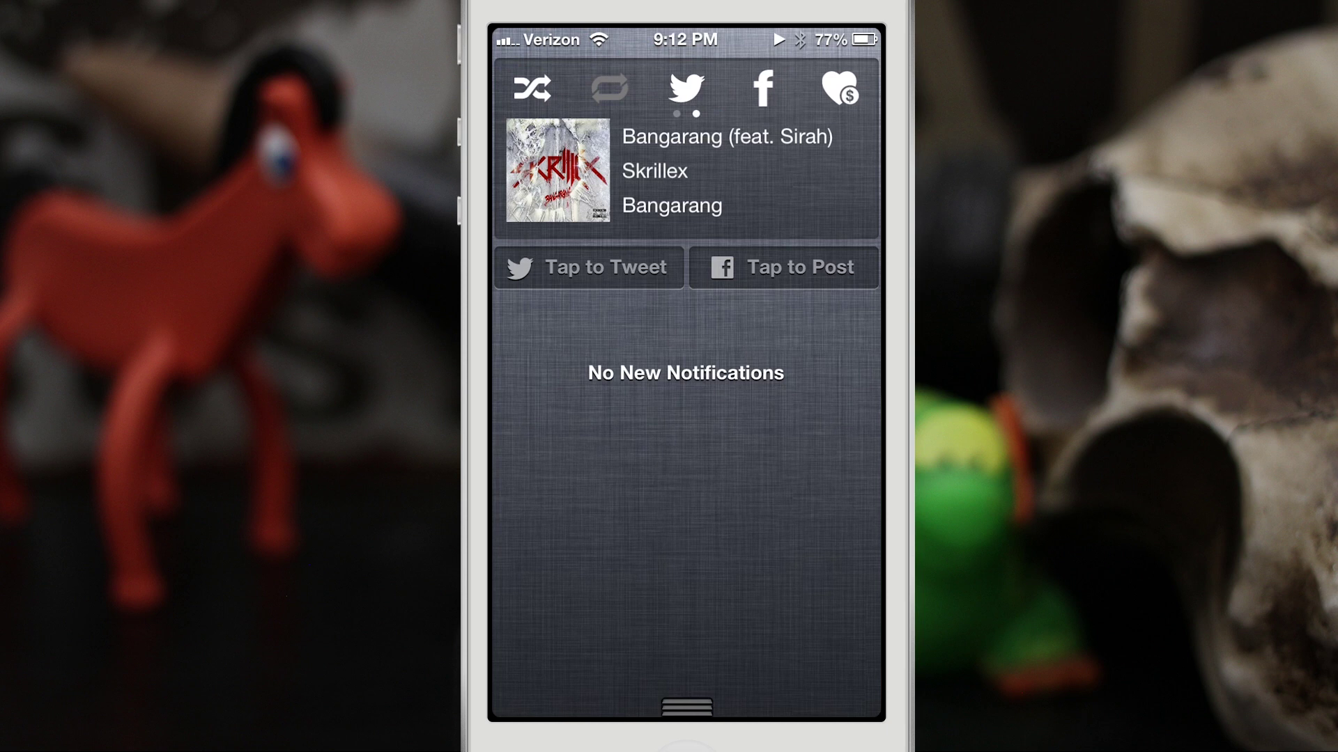
pyautogui.click(687, 89)
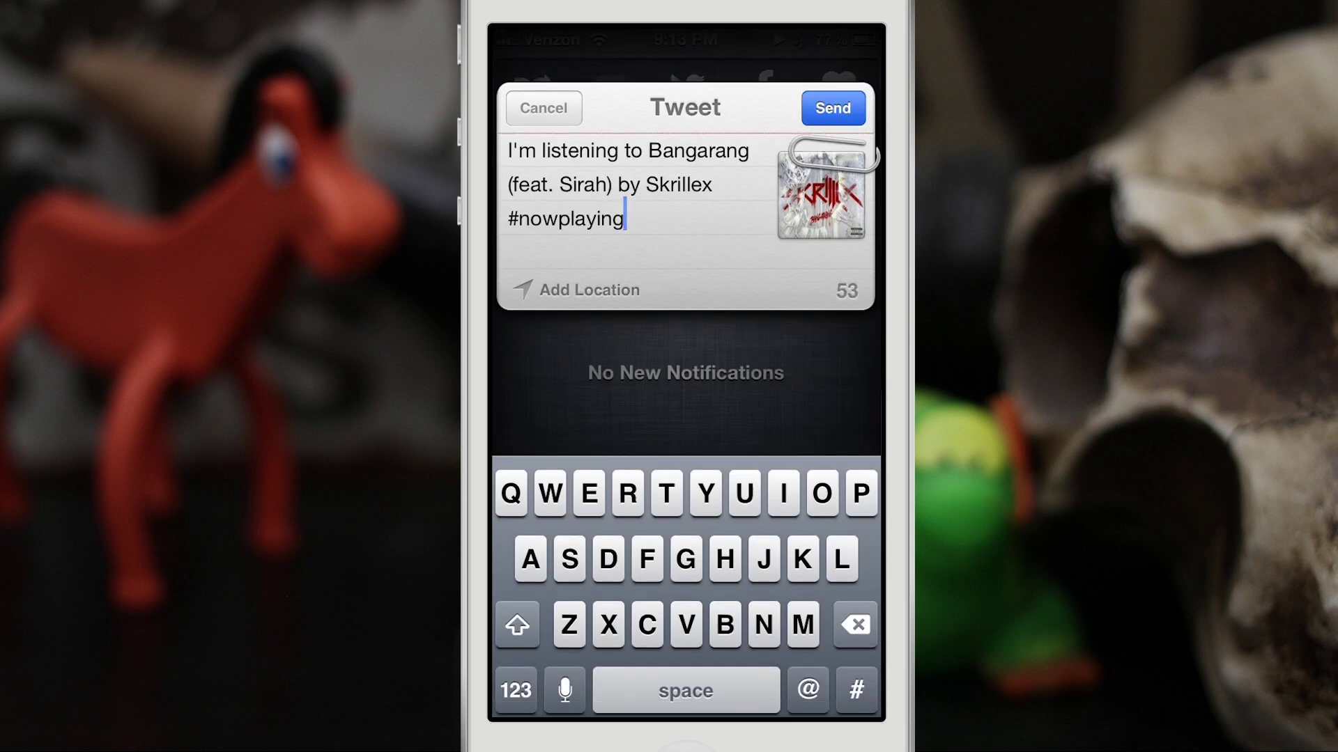
pyautogui.click(544, 108)
pyautogui.click(762, 89)
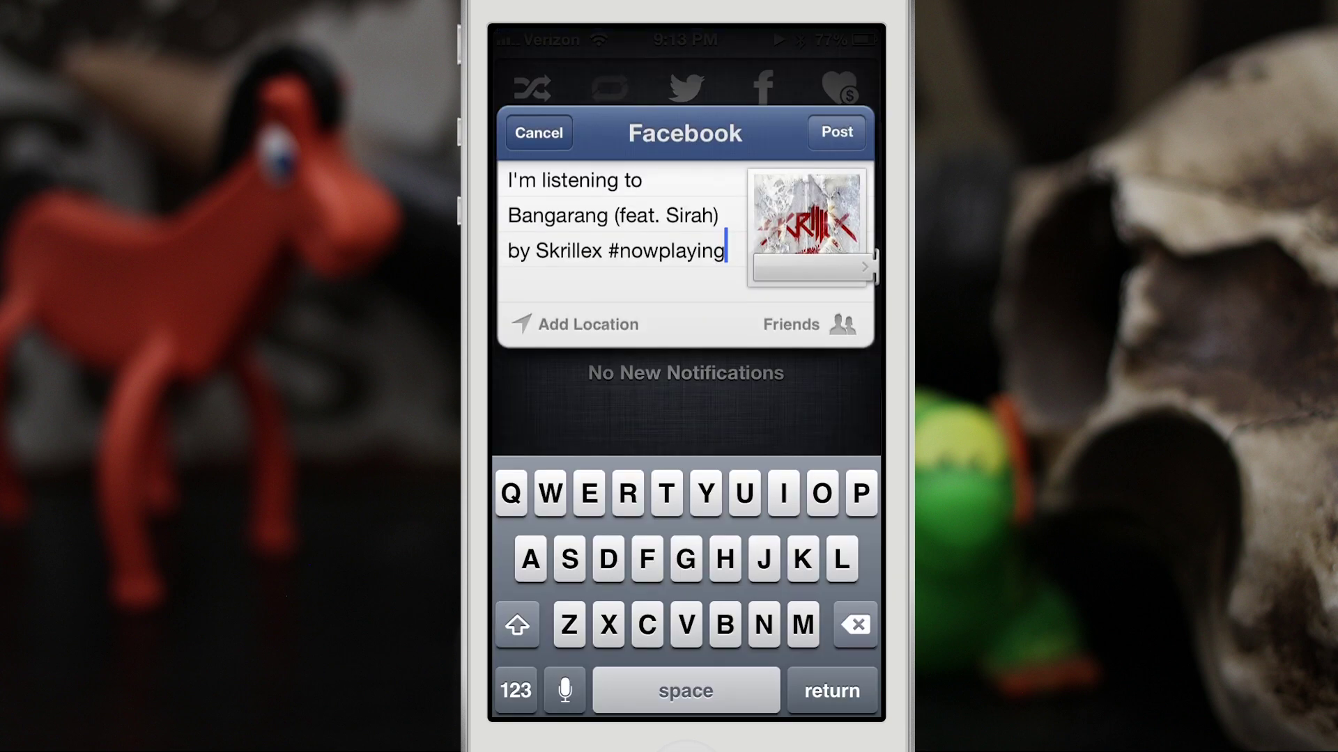
pyautogui.click(539, 133)
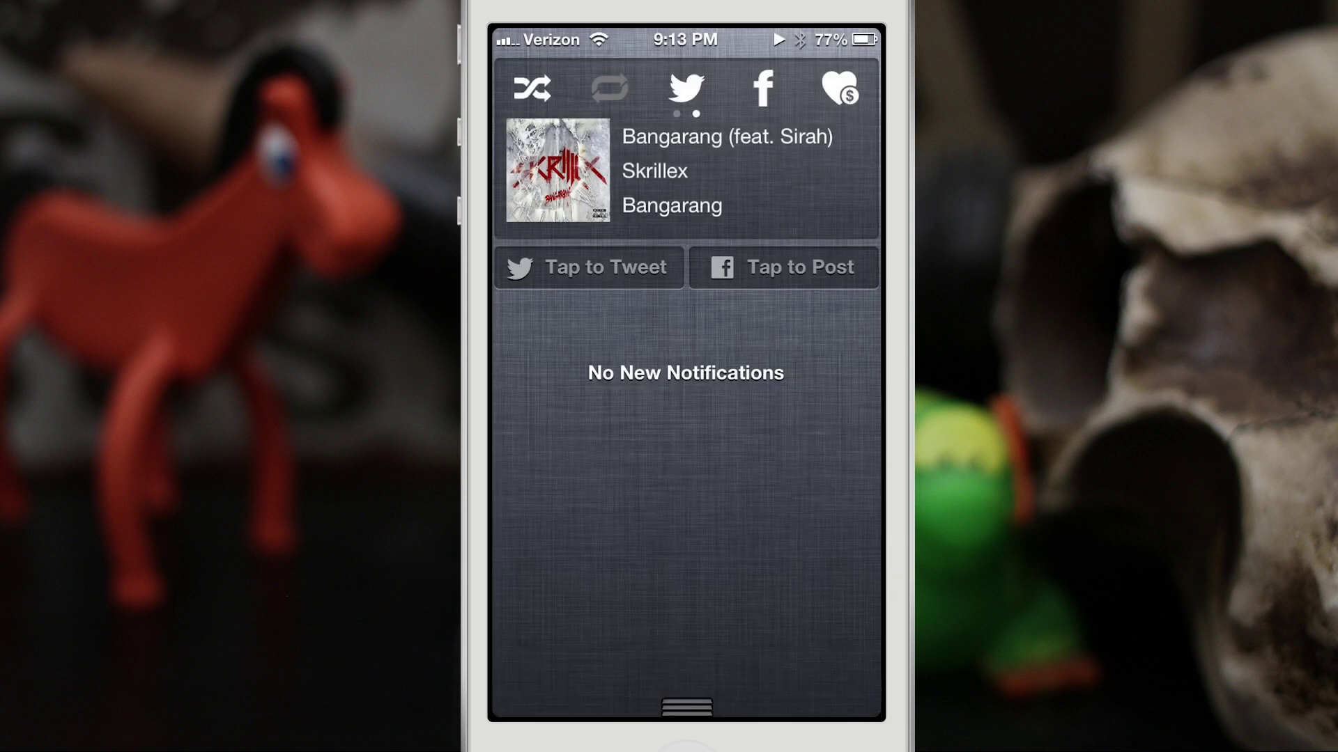
# Swipe to Thrift Shop and back to Bangarang, then close Notification Center.
pyautogui.moveTo(585, 170); pyautogui.dragTo(502, 171)
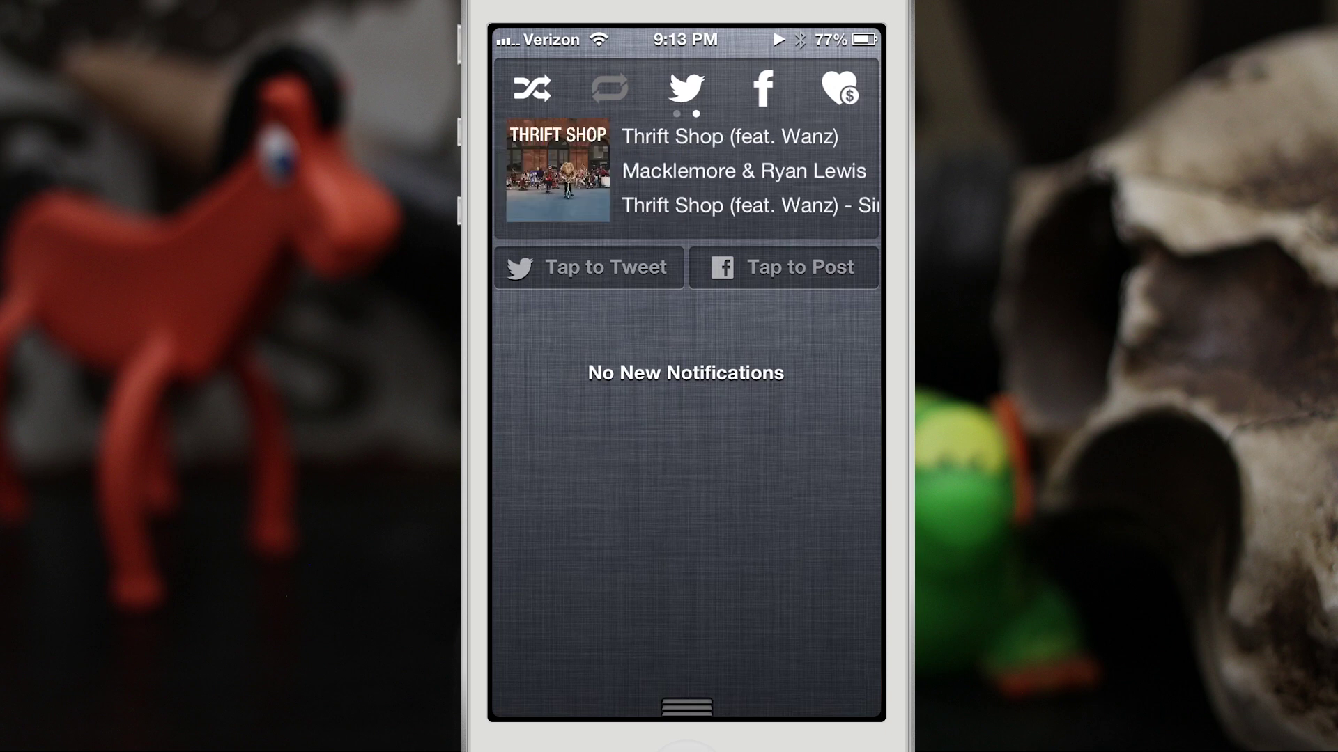
pyautogui.moveTo(585, 171); pyautogui.dragTo(680, 170)
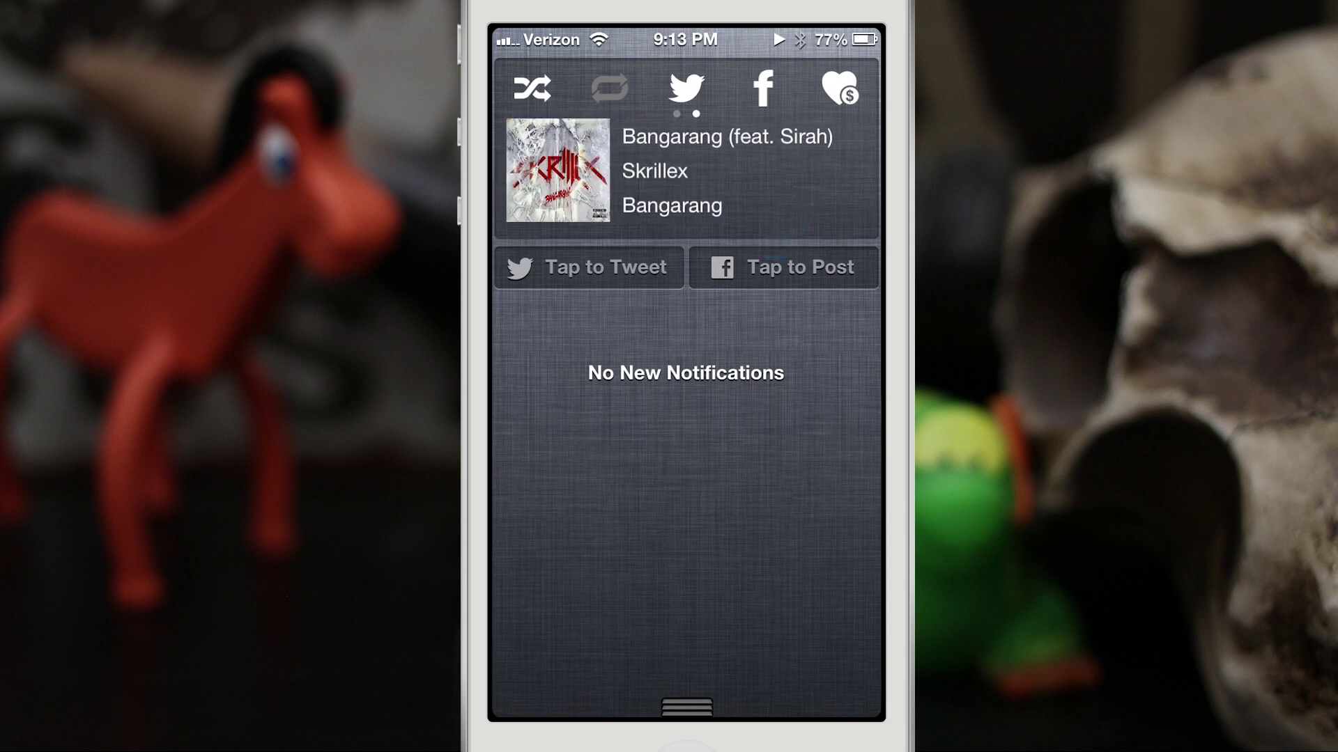
pyautogui.moveTo(687, 708); pyautogui.dragTo(686, 437)
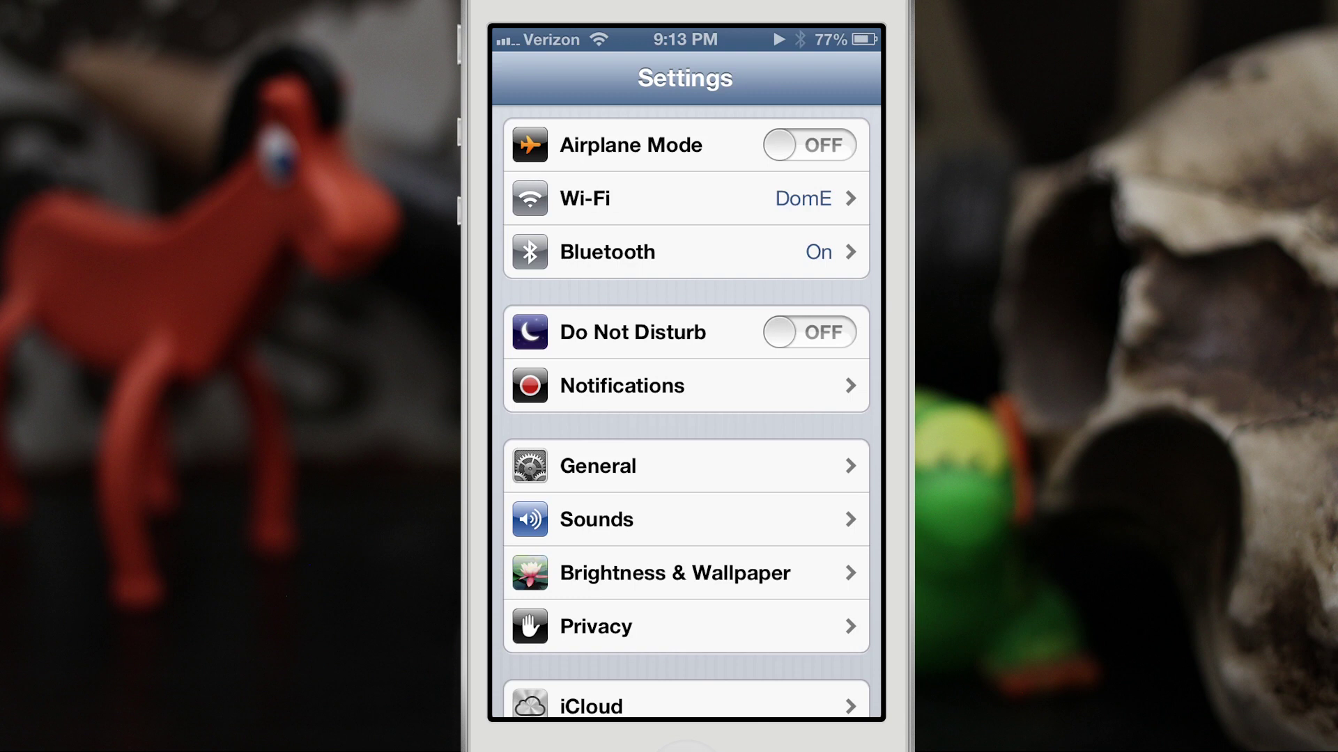
# Swap NCMusicGestures for Addial in Notification Center and pull it down to see Add Contact and Dial Phone.
pyautogui.click(607, 386)
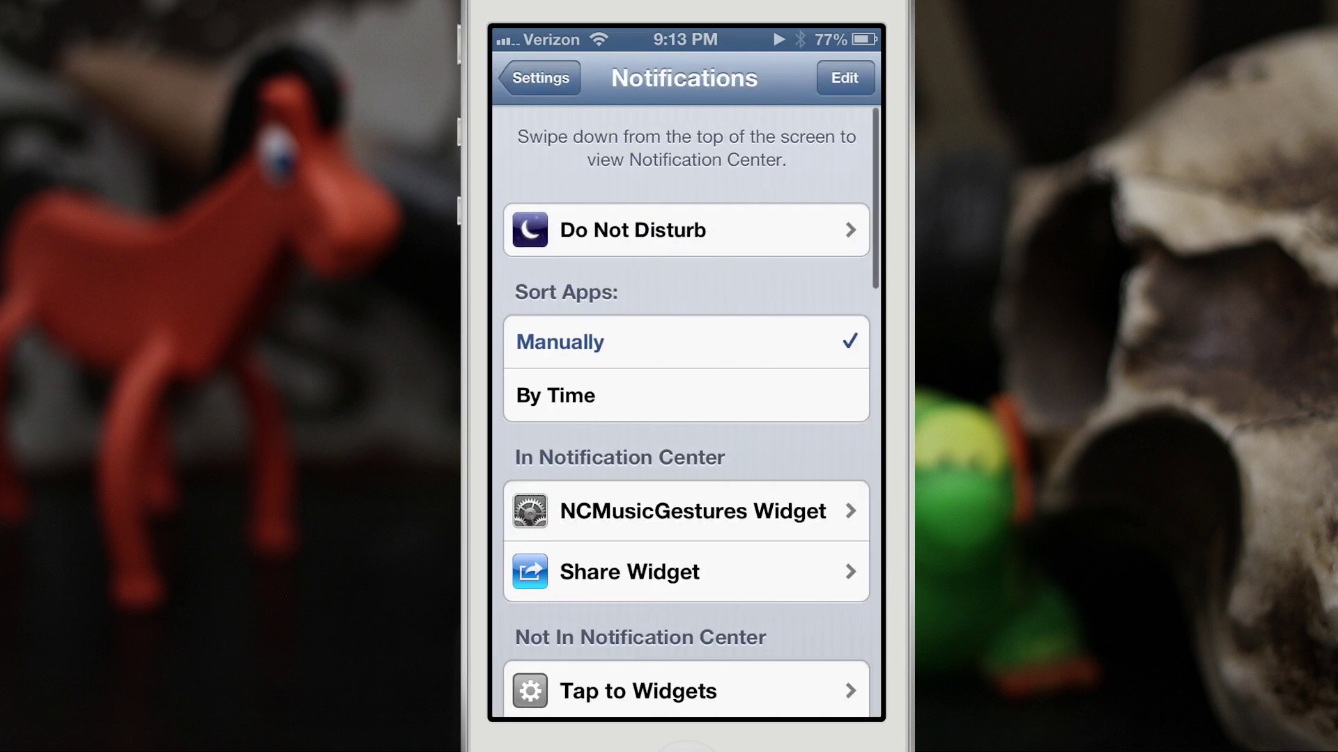
pyautogui.click(843, 78)
pyautogui.moveTo(597, 513); pyautogui.dragTo(597, 346)
pyautogui.moveTo(842, 291); pyautogui.dragTo(843, 411)
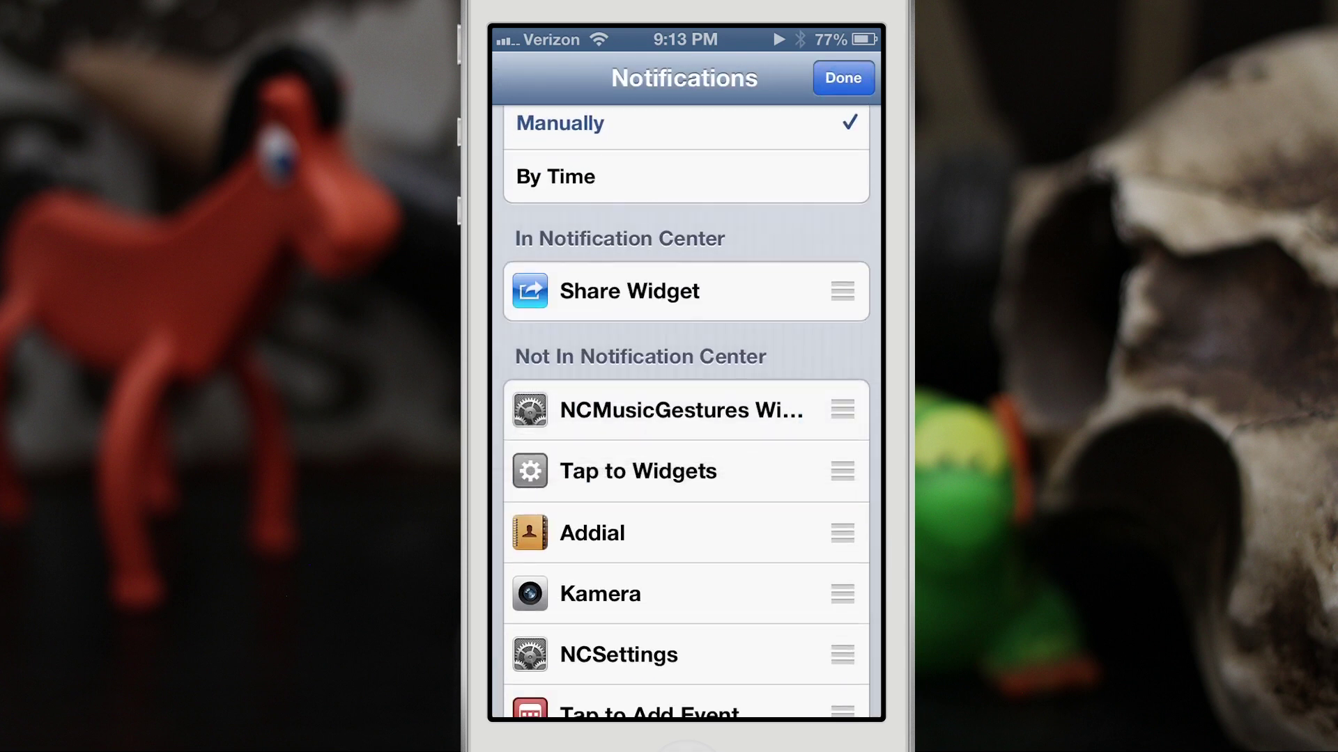
pyautogui.moveTo(842, 533); pyautogui.dragTo(785, 285)
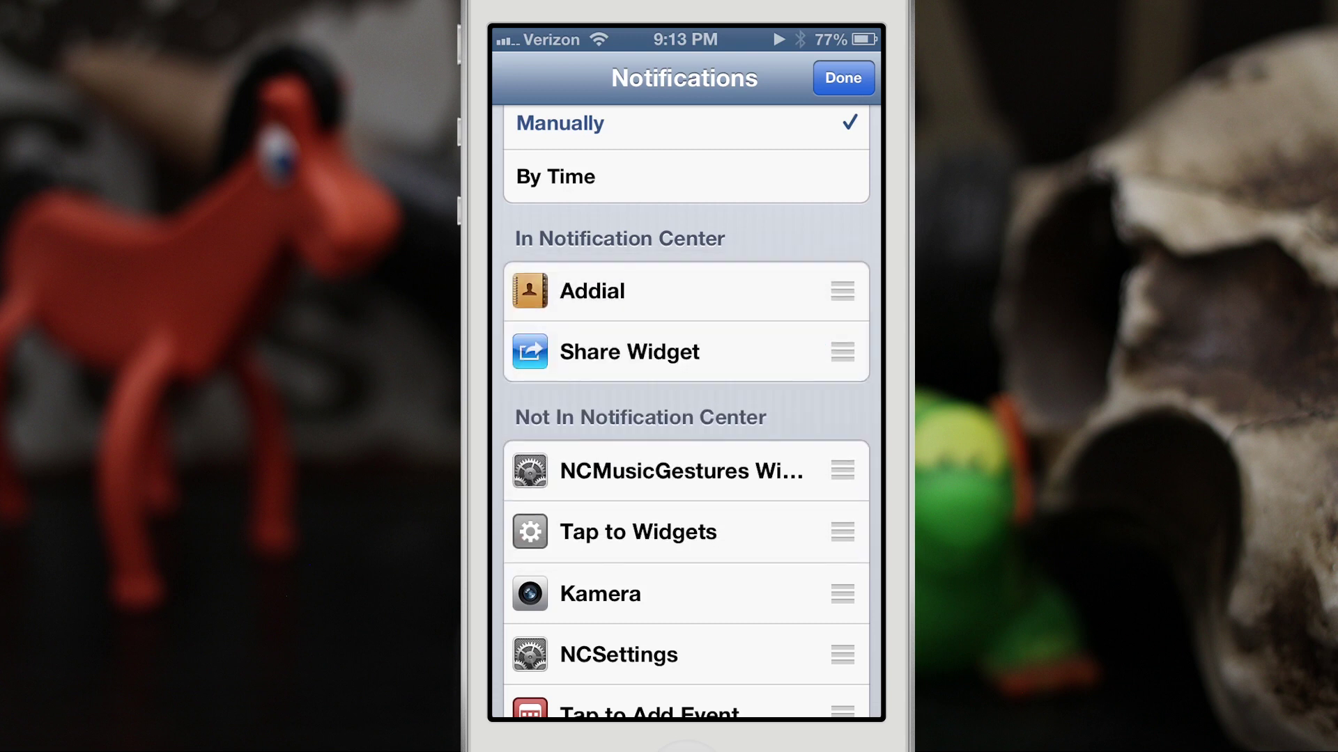
pyautogui.click(842, 78)
pyautogui.moveTo(686, 39); pyautogui.dragTo(686, 552)
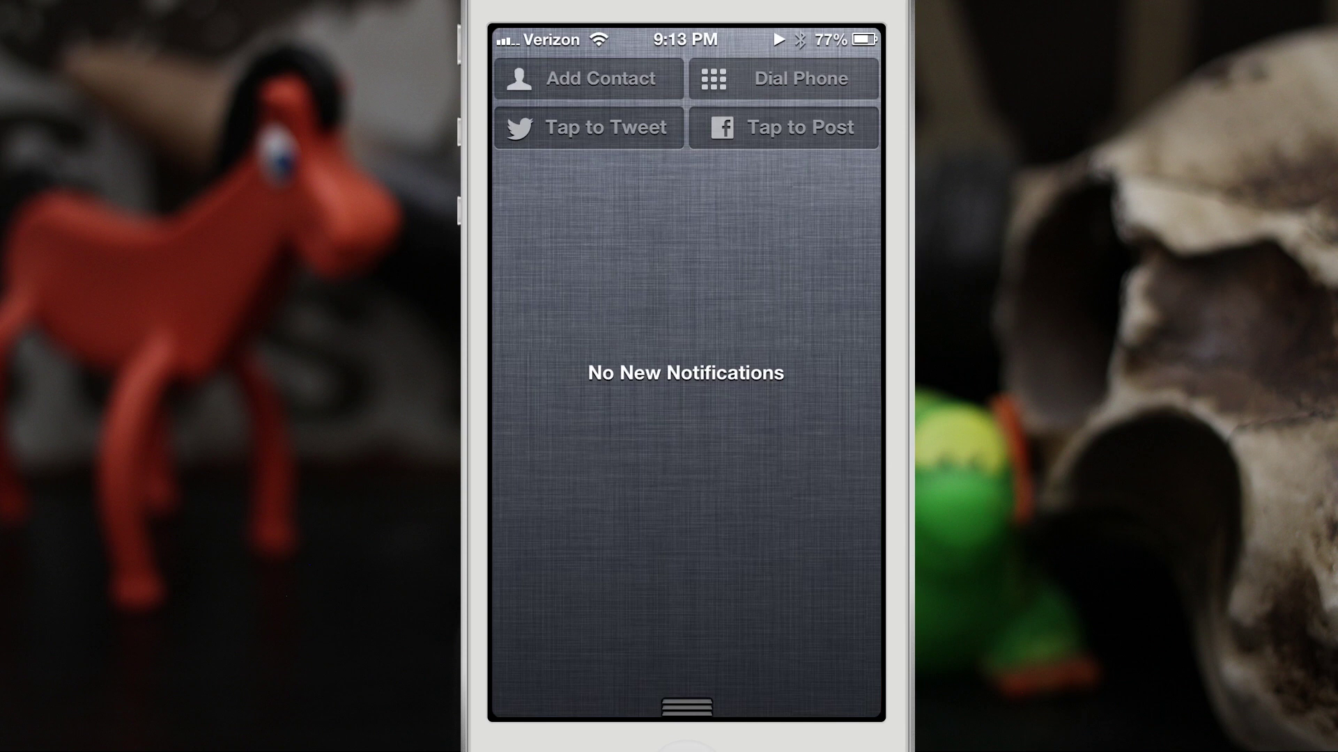
# Draft a new contact named Dom E with phone number 555-55 from Addial.
pyautogui.click(588, 78)
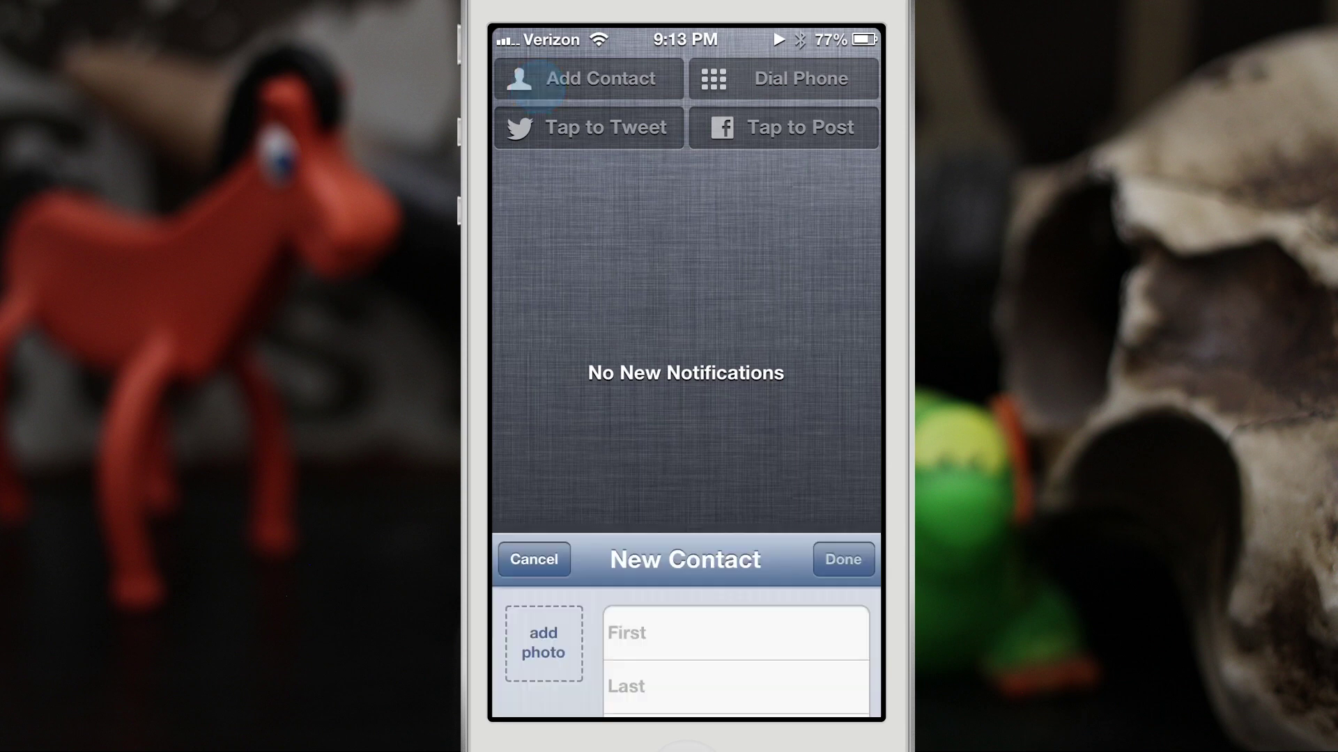
pyautogui.click(684, 157)
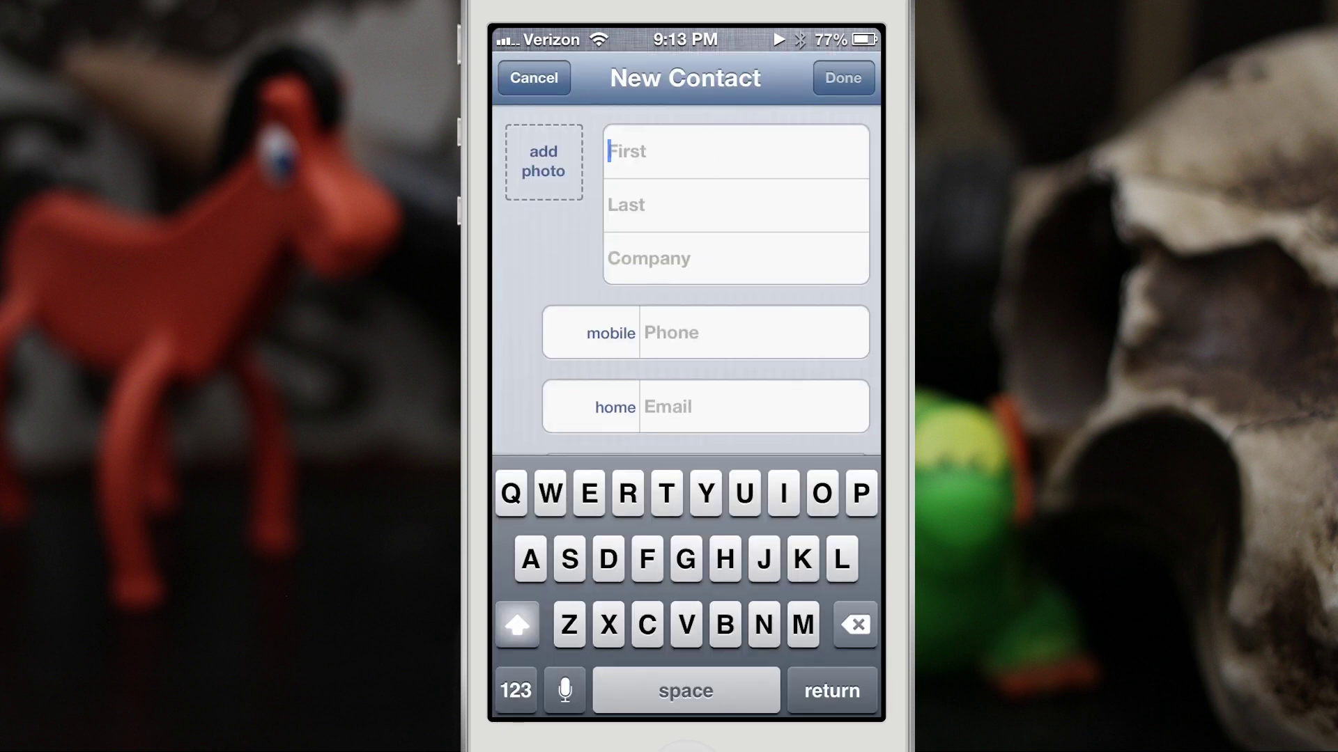
pyautogui.write('Don')
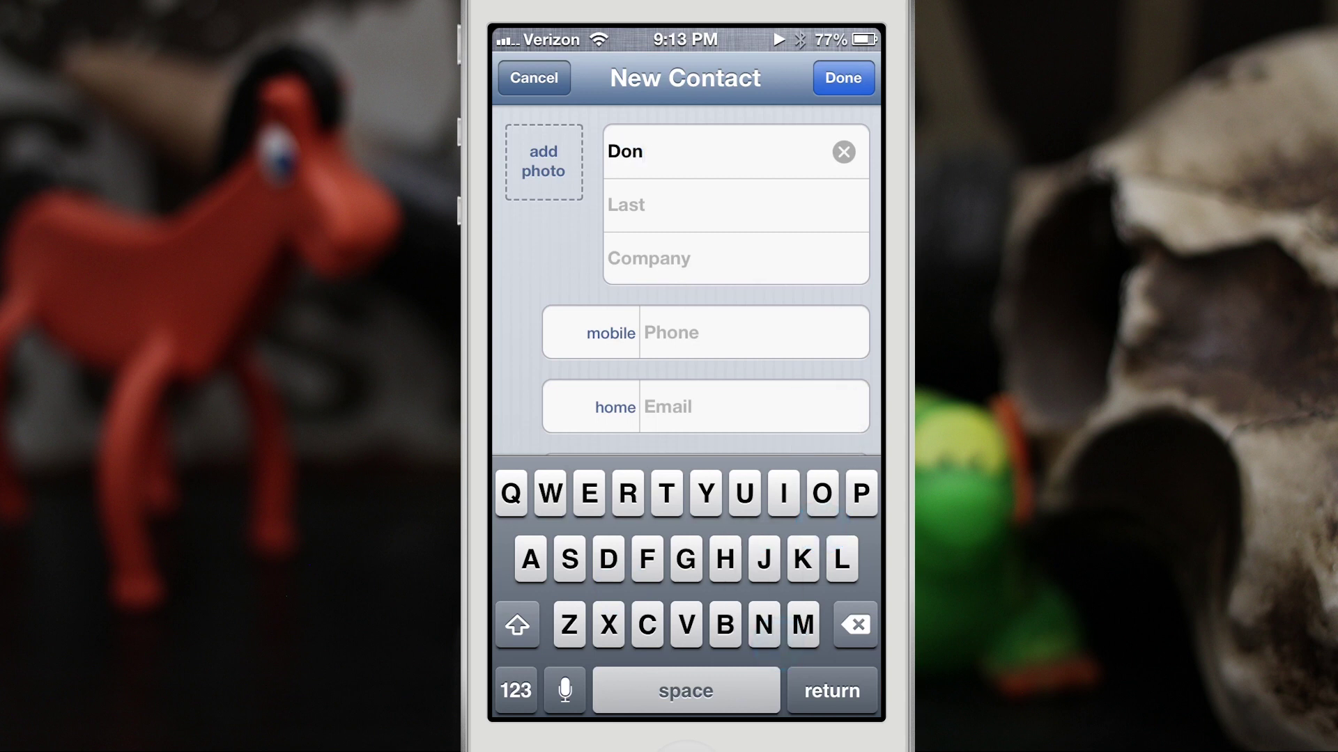
pyautogui.press('BackSpace')
pyautogui.write('m')
pyautogui.click(724, 346)
pyautogui.write('5')
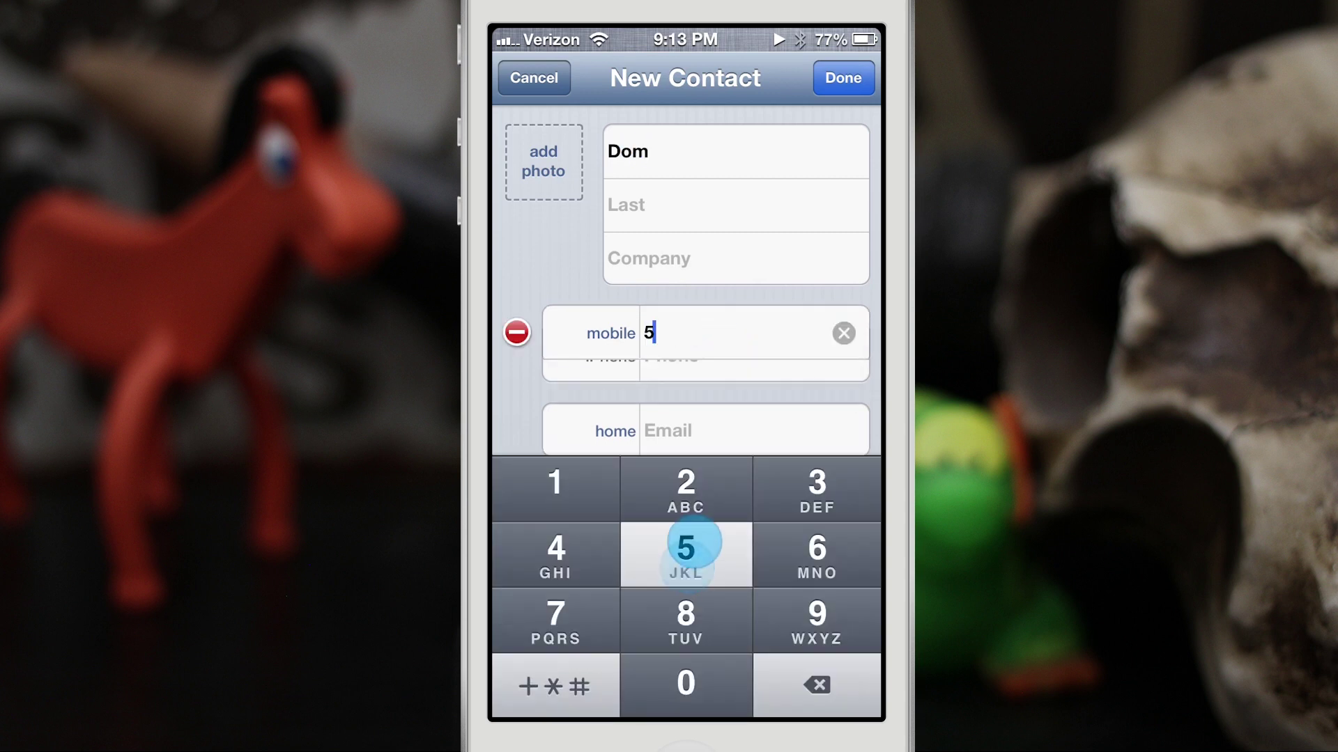
pyautogui.write('55-55')
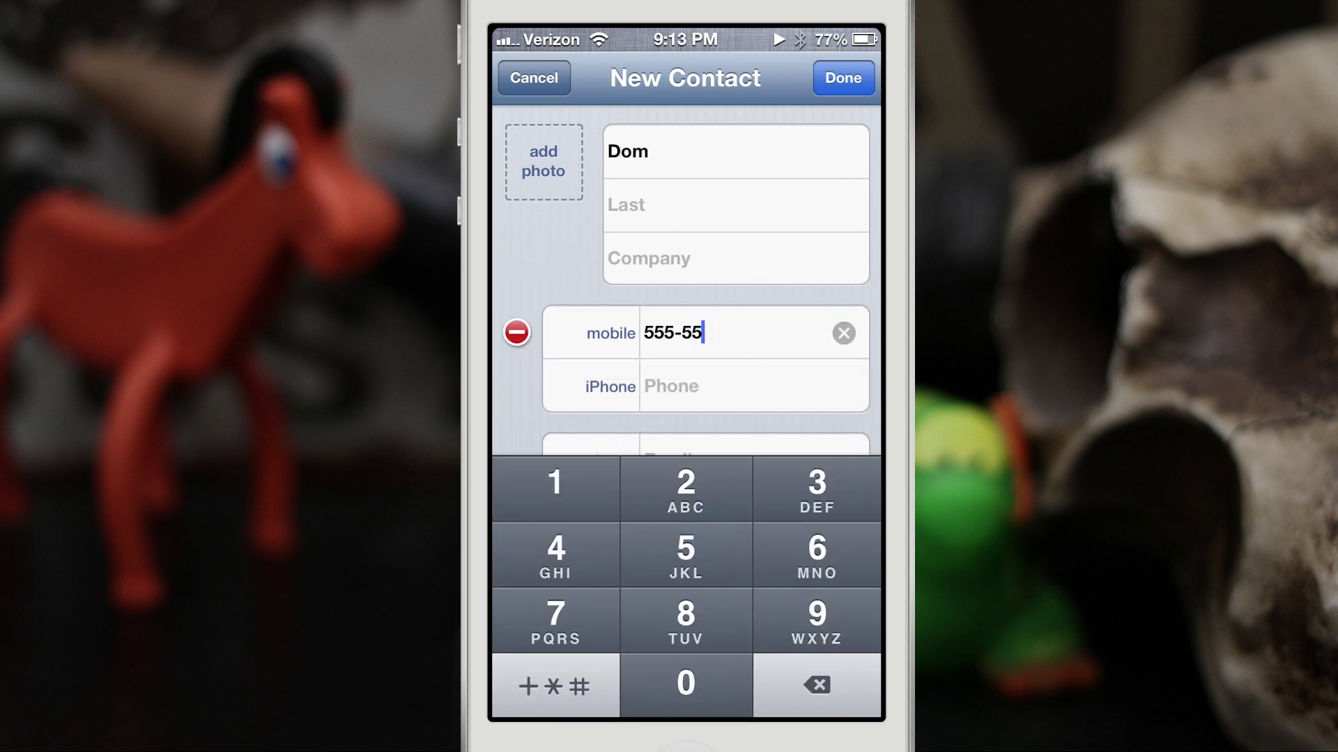
pyautogui.click(700, 156)
pyautogui.write('E')
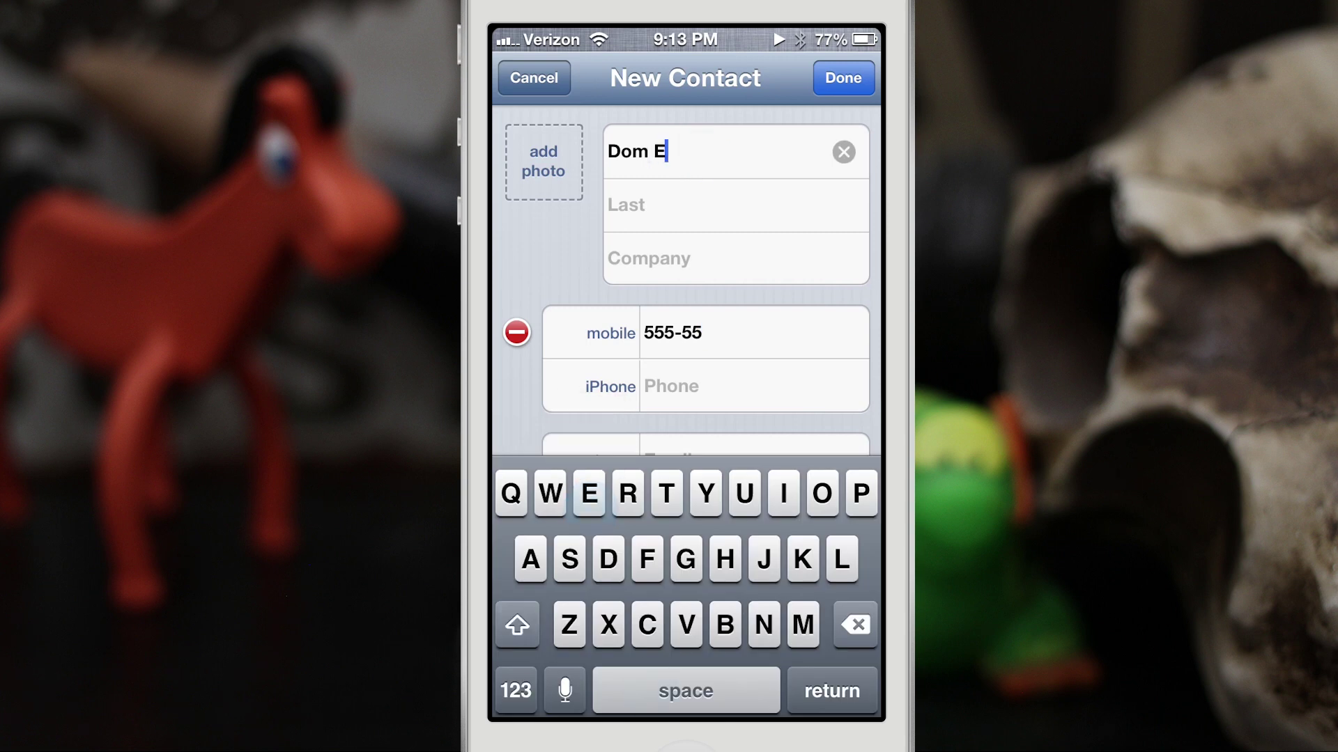
# Open and cancel Addial's Dial Phone prompt, then close Notification Center.
pyautogui.moveTo(686, 38); pyautogui.dragTo(687, 628)
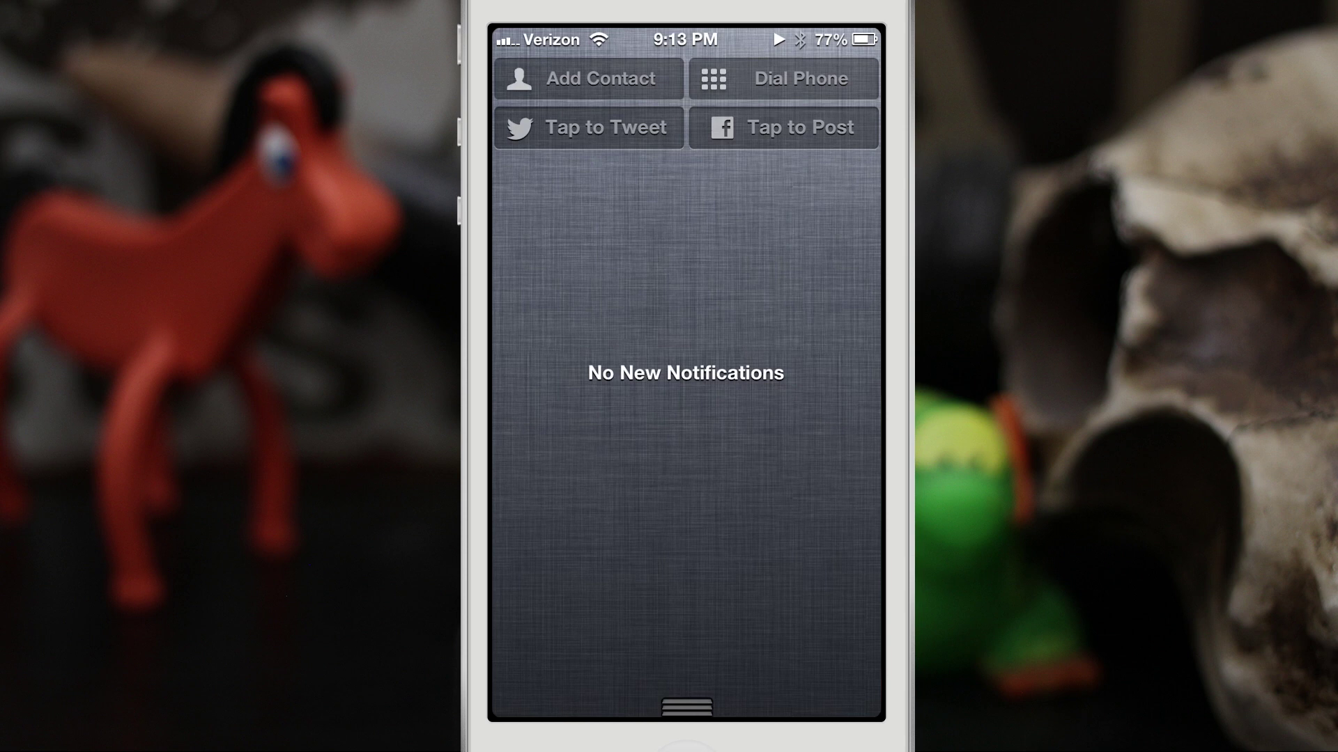
pyautogui.click(748, 81)
pyautogui.click(599, 335)
pyautogui.moveTo(686, 710); pyautogui.dragTo(690, 158)
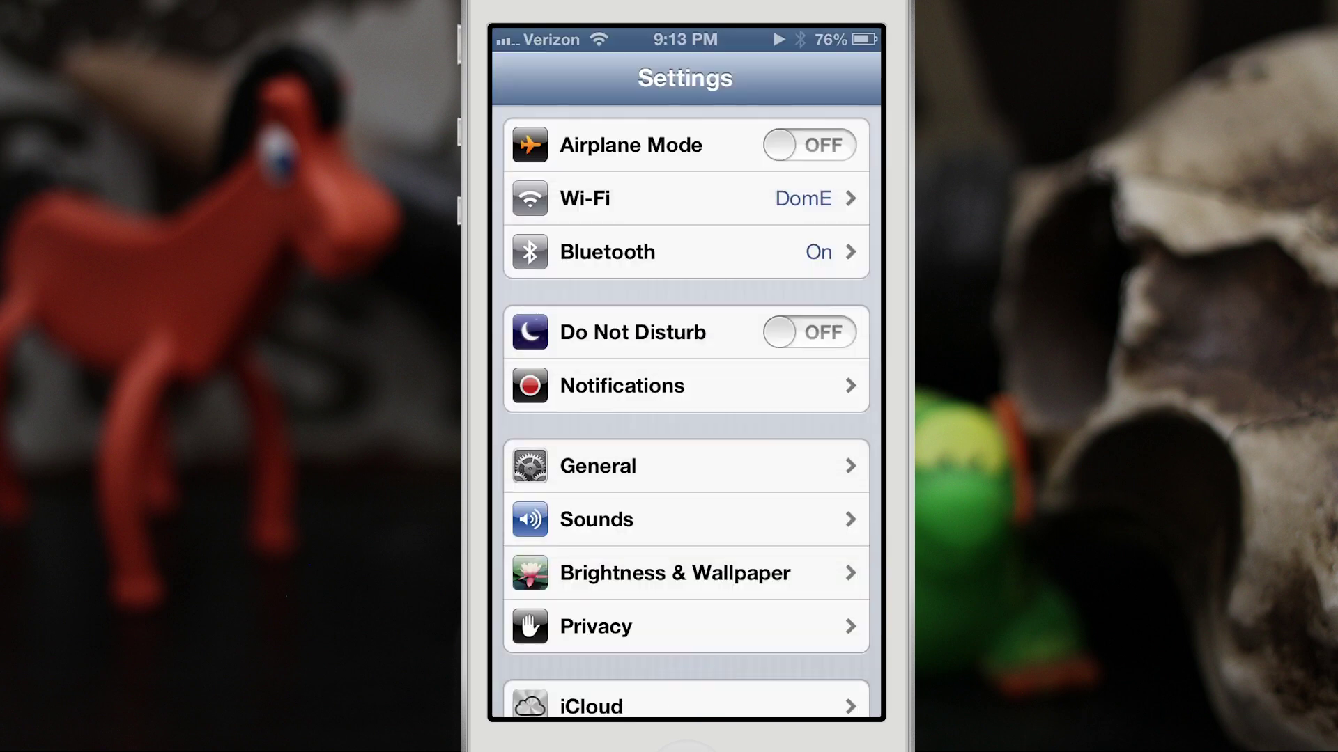
# Swap Addial for Kamera above Share Widget, then pull down Notification Center to see the camera shortcuts.
pyautogui.click(621, 385)
pyautogui.click(844, 78)
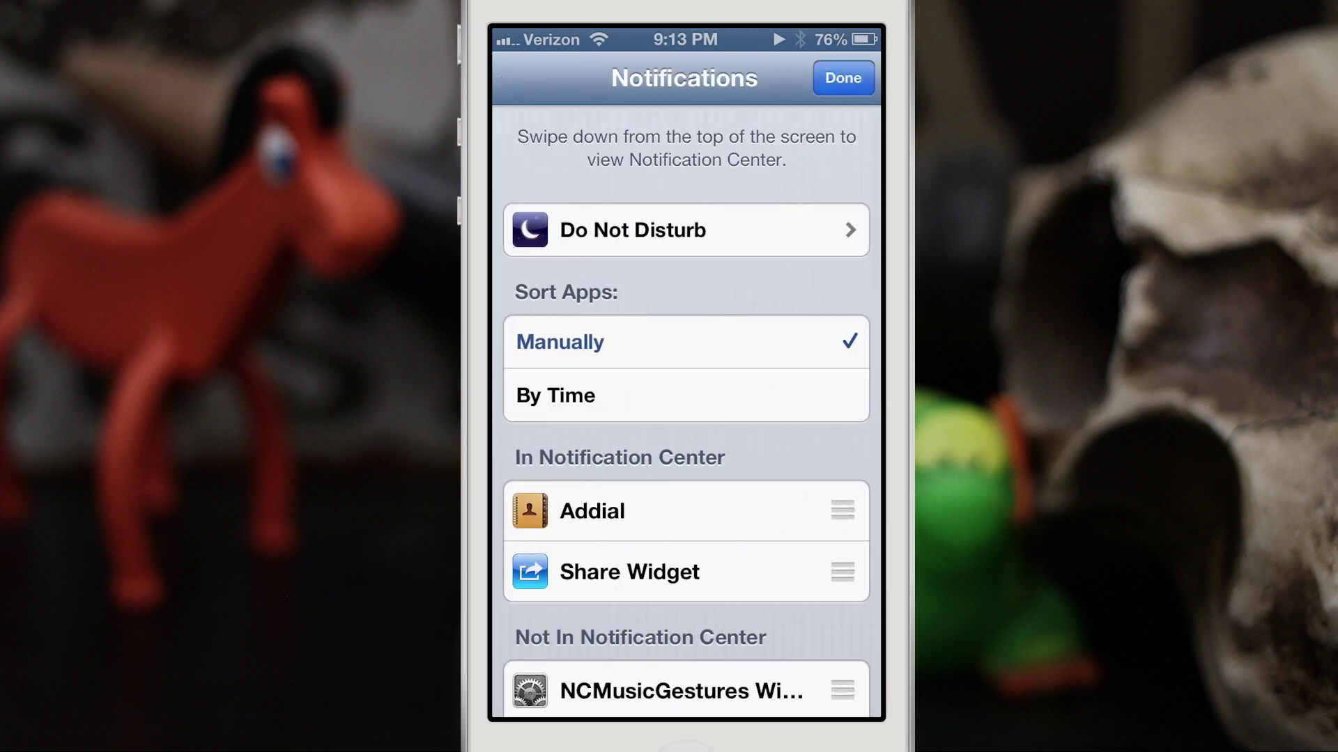
pyautogui.moveTo(597, 459); pyautogui.dragTo(598, 270)
pyautogui.moveTo(843, 322); pyautogui.dragTo(843, 502)
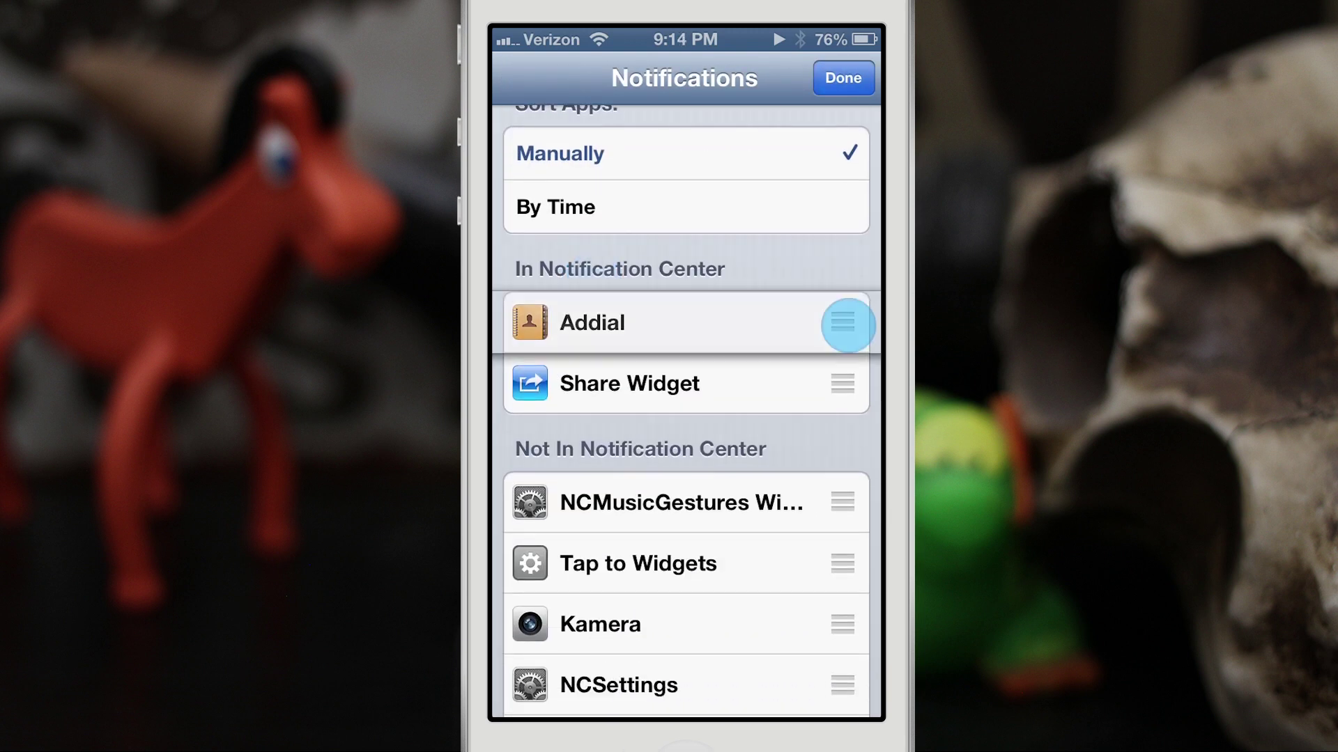
pyautogui.moveTo(843, 624); pyautogui.dragTo(794, 319)
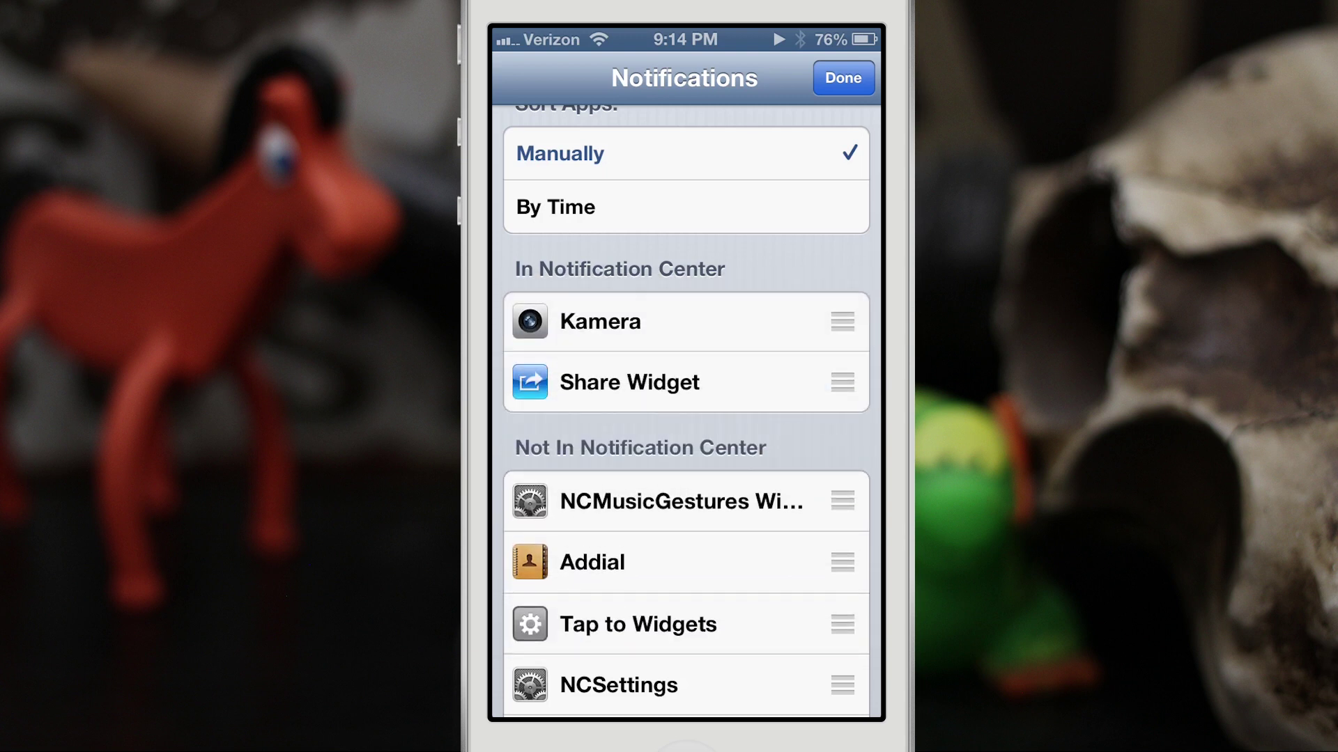
pyautogui.click(844, 78)
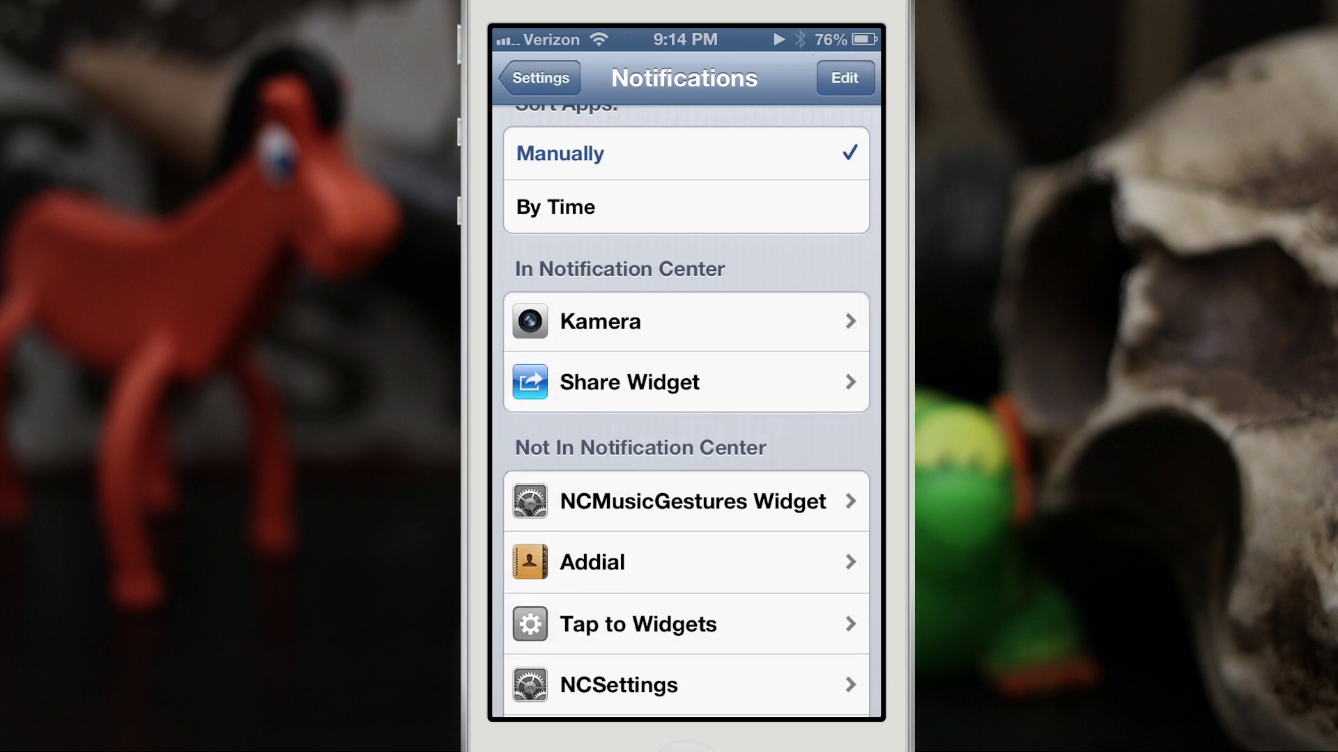
pyautogui.moveTo(686, 33); pyautogui.dragTo(686, 627)
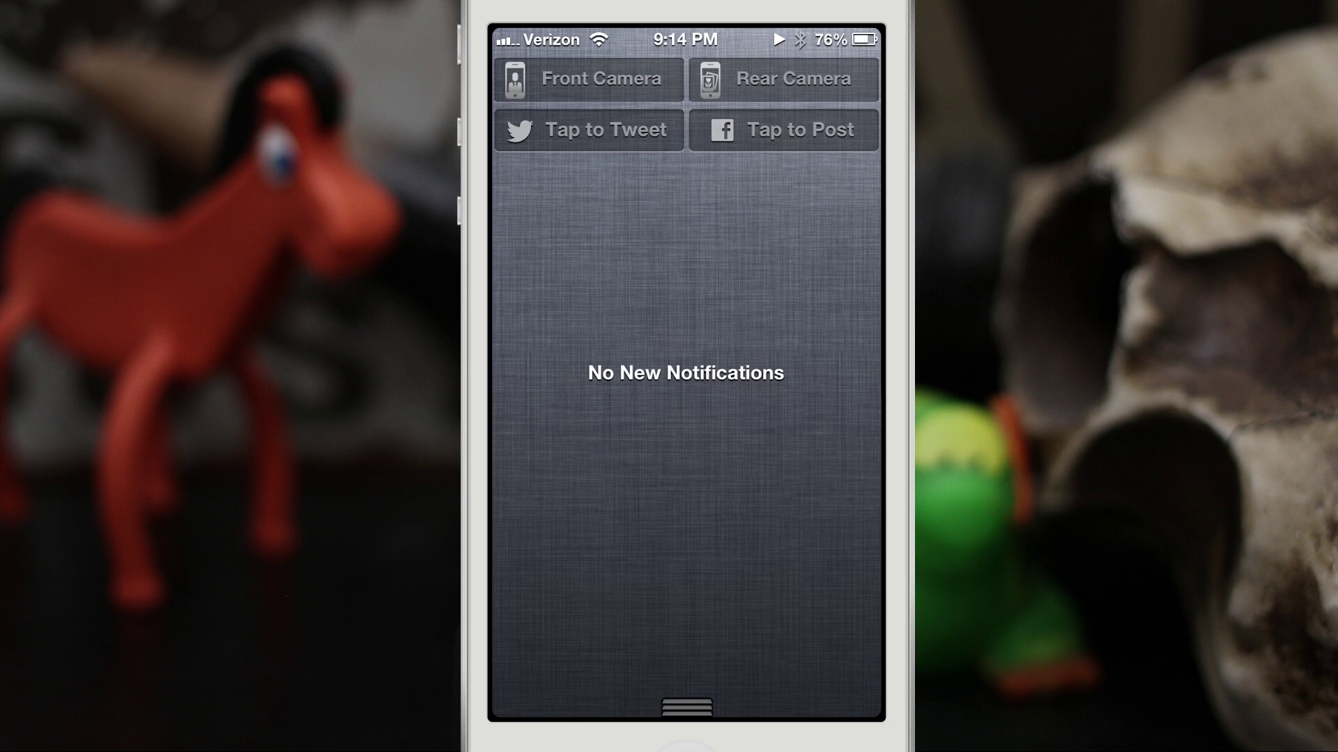
# Launch the camera from Kamera, then cancel back to Notifications settings.
pyautogui.click(761, 79)
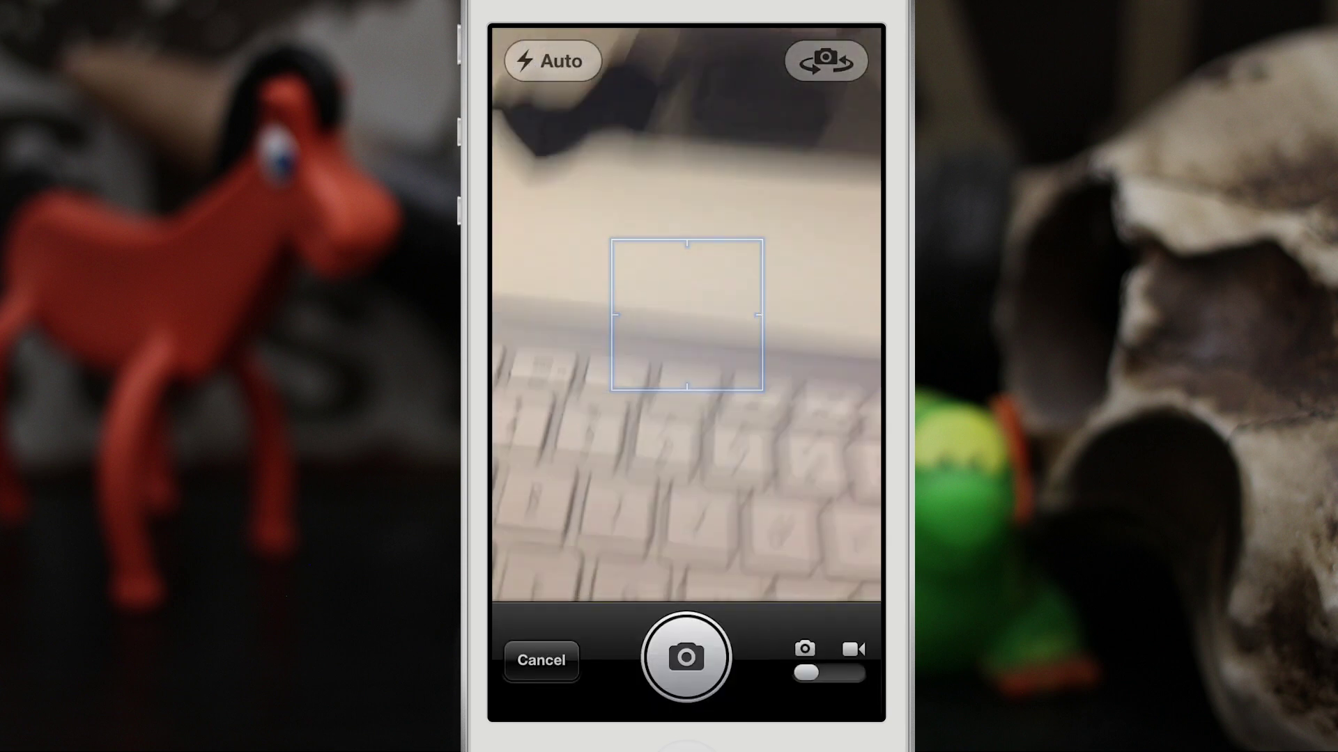
pyautogui.moveTo(686, 32); pyautogui.dragTo(537, 680)
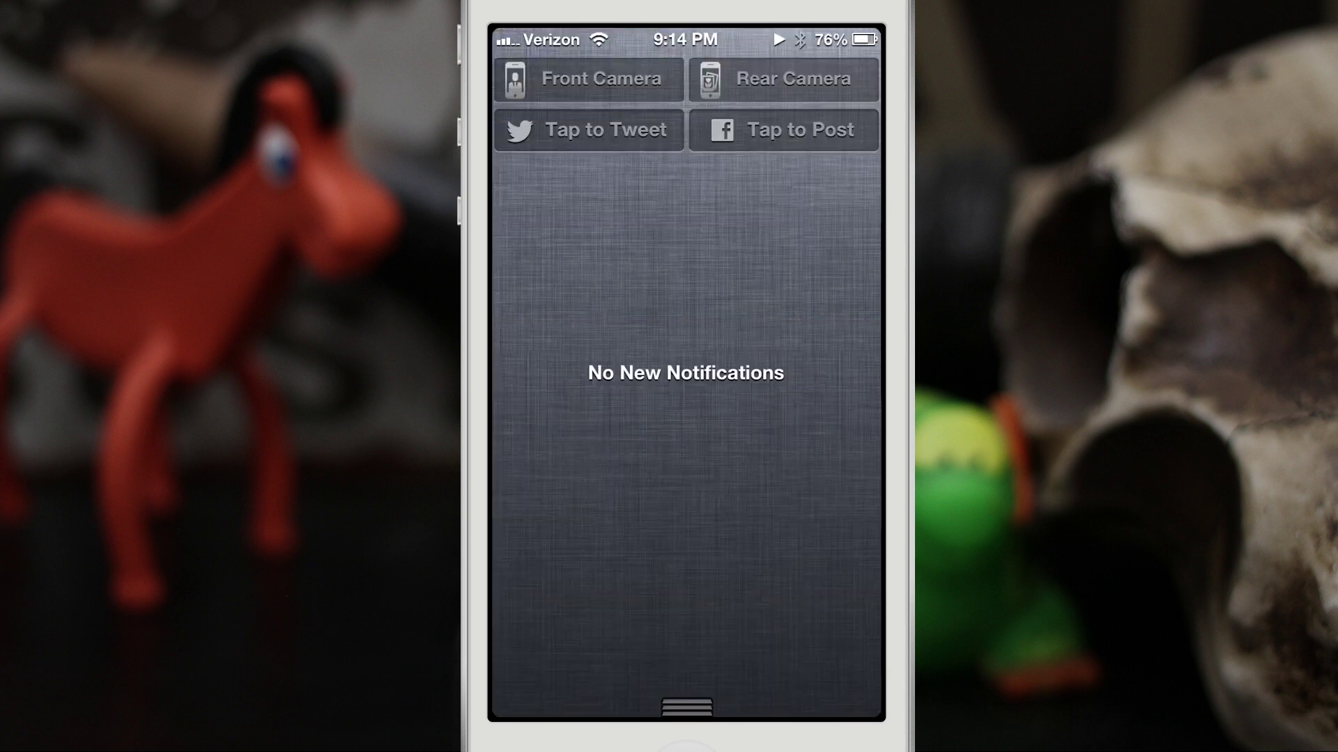
pyautogui.click(551, 218)
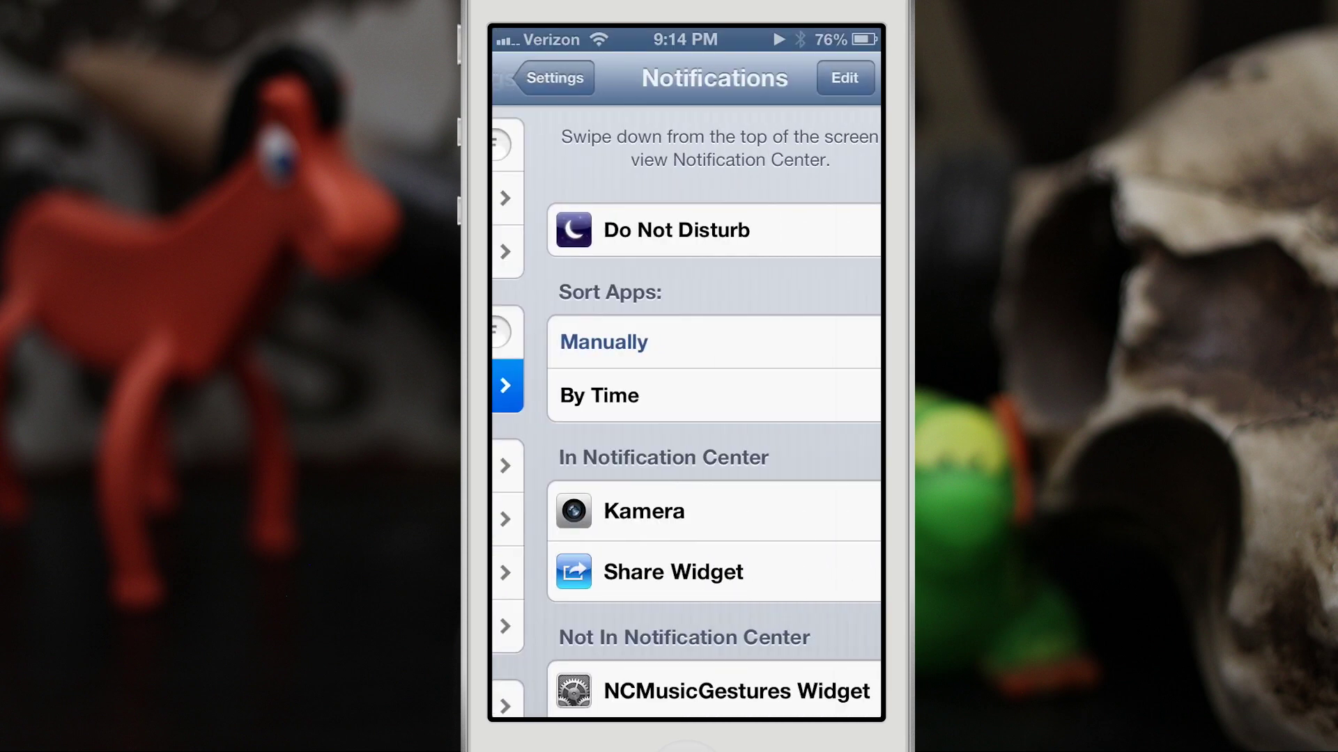
pyautogui.scroll(-2, 685, 418)
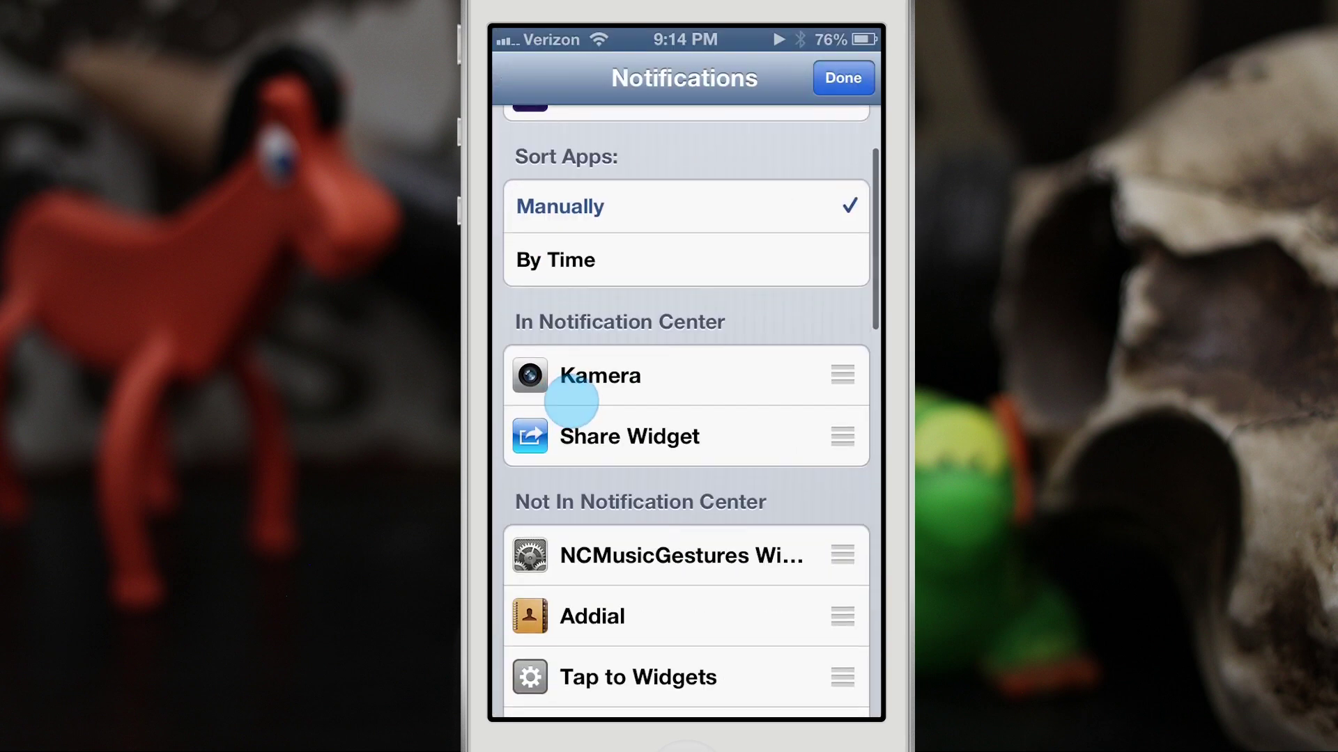
pyautogui.moveTo(830, 373); pyautogui.dragTo(815, 545)
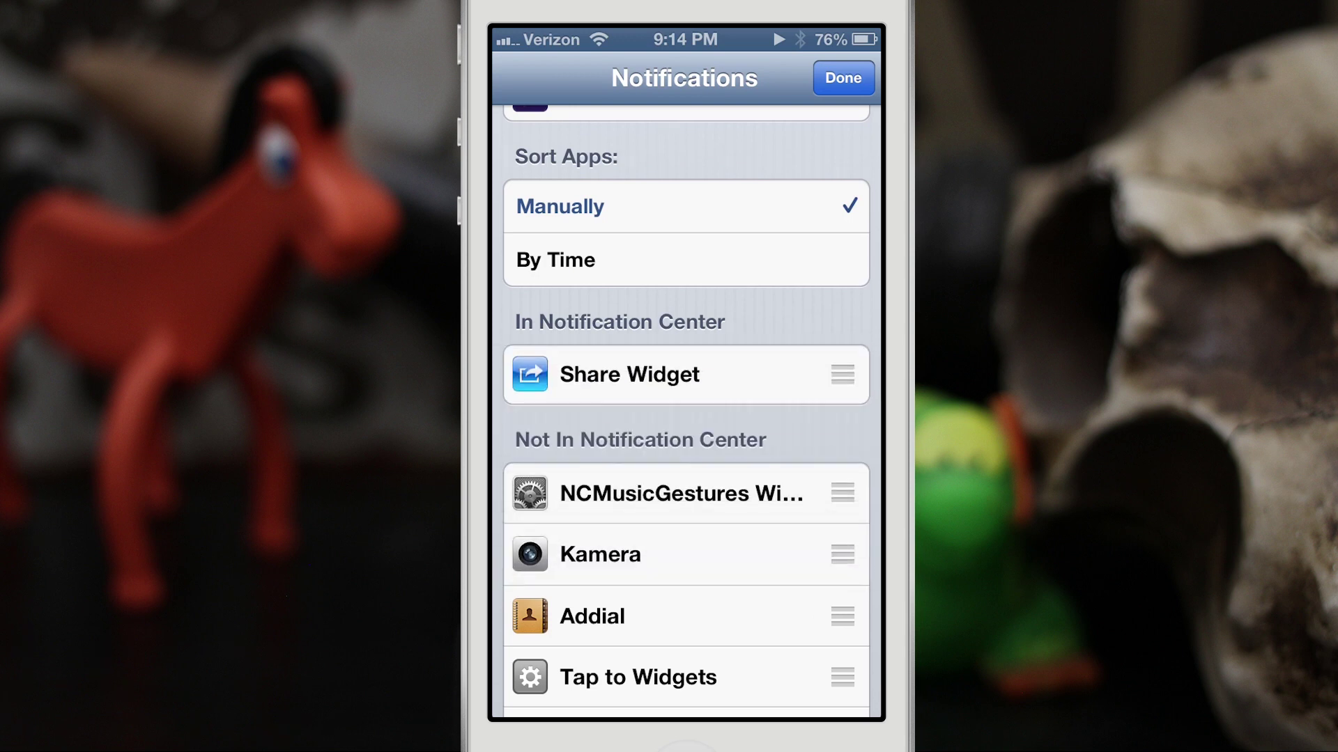
pyautogui.scroll(-2, 553, 418)
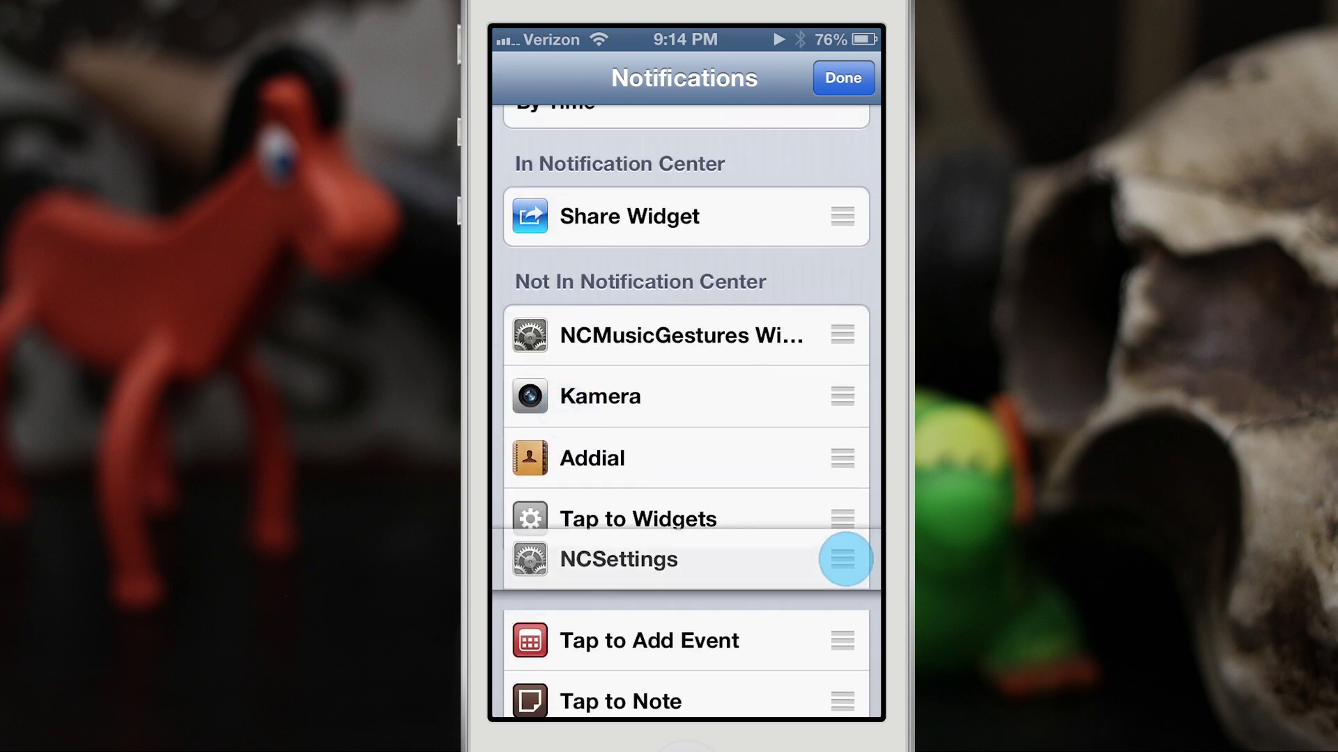
# Place NCSettings above Share Widget, then pull down Notification Center to see its toggles.
pyautogui.moveTo(842, 580); pyautogui.dragTo(774, 209)
pyautogui.click(843, 77)
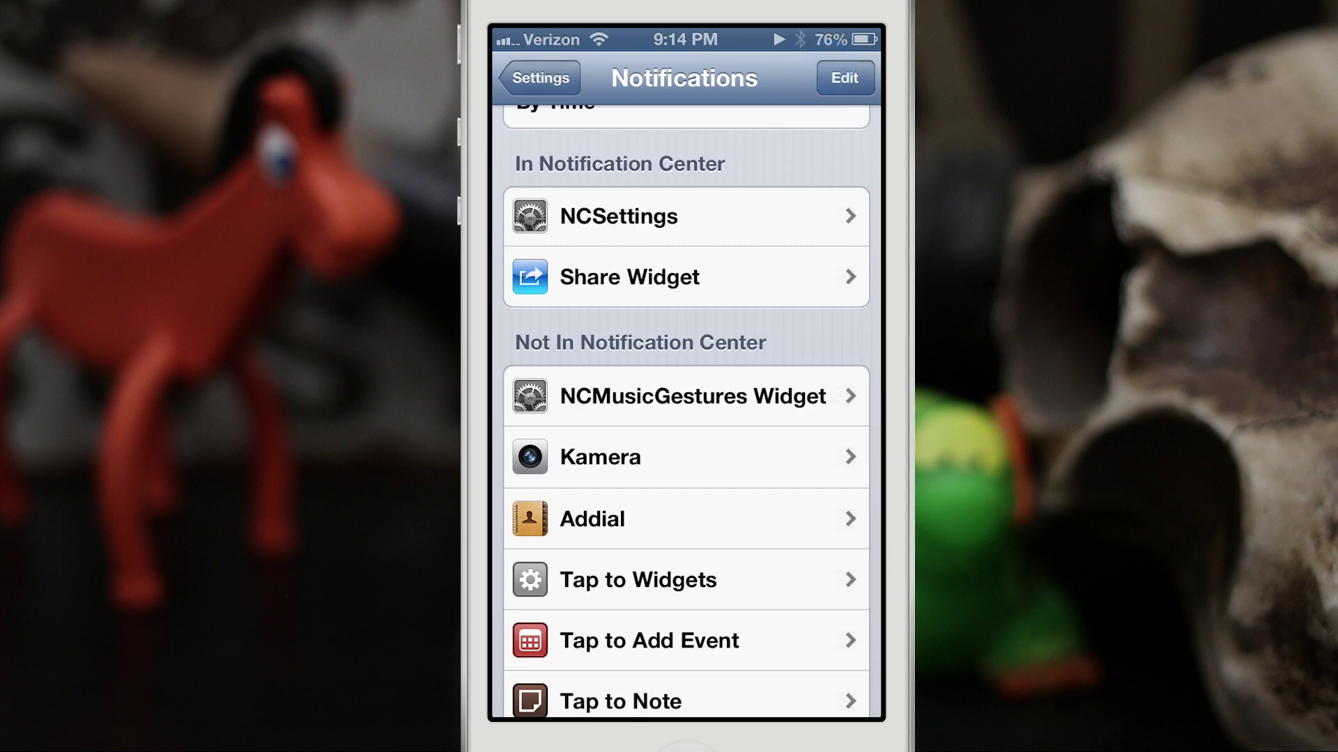
pyautogui.moveTo(686, 34); pyautogui.dragTo(686, 628)
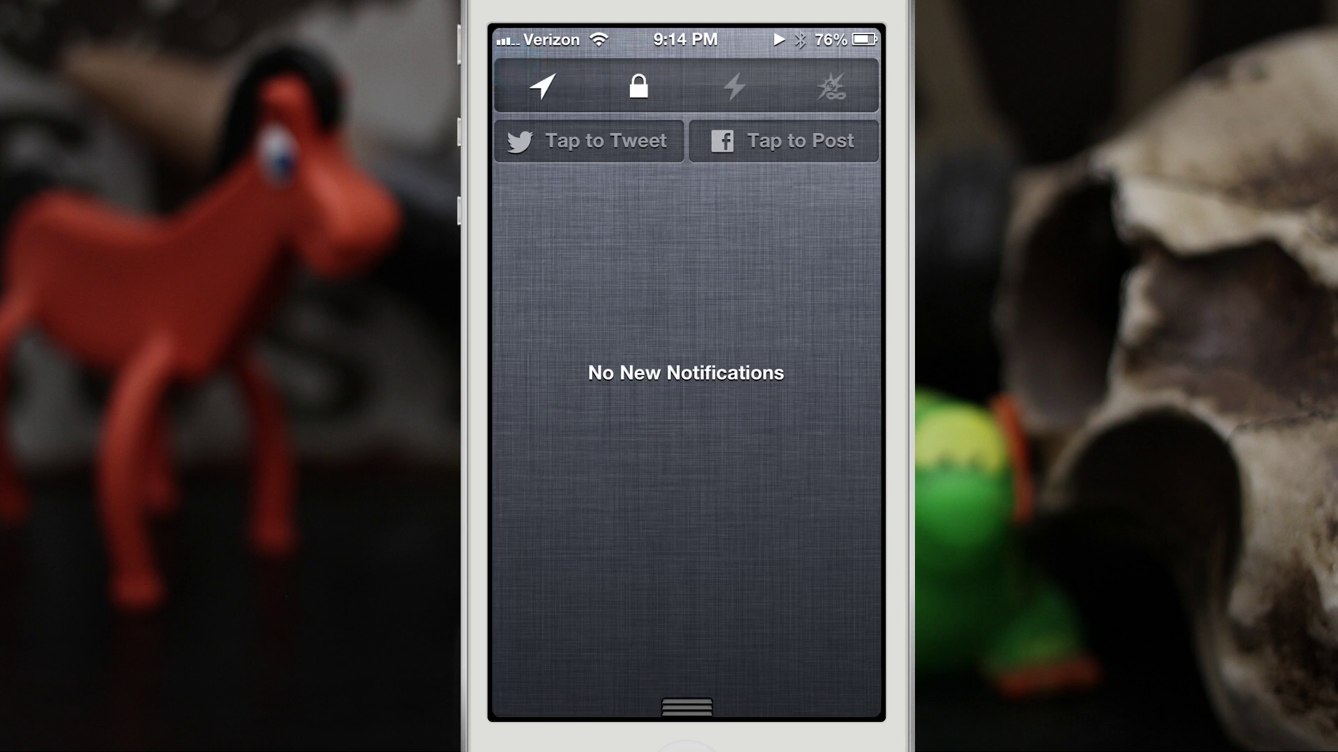
pyautogui.moveTo(753, 73); pyautogui.dragTo(553, 39)
pyautogui.moveTo(641, 73); pyautogui.dragTo(588, 73)
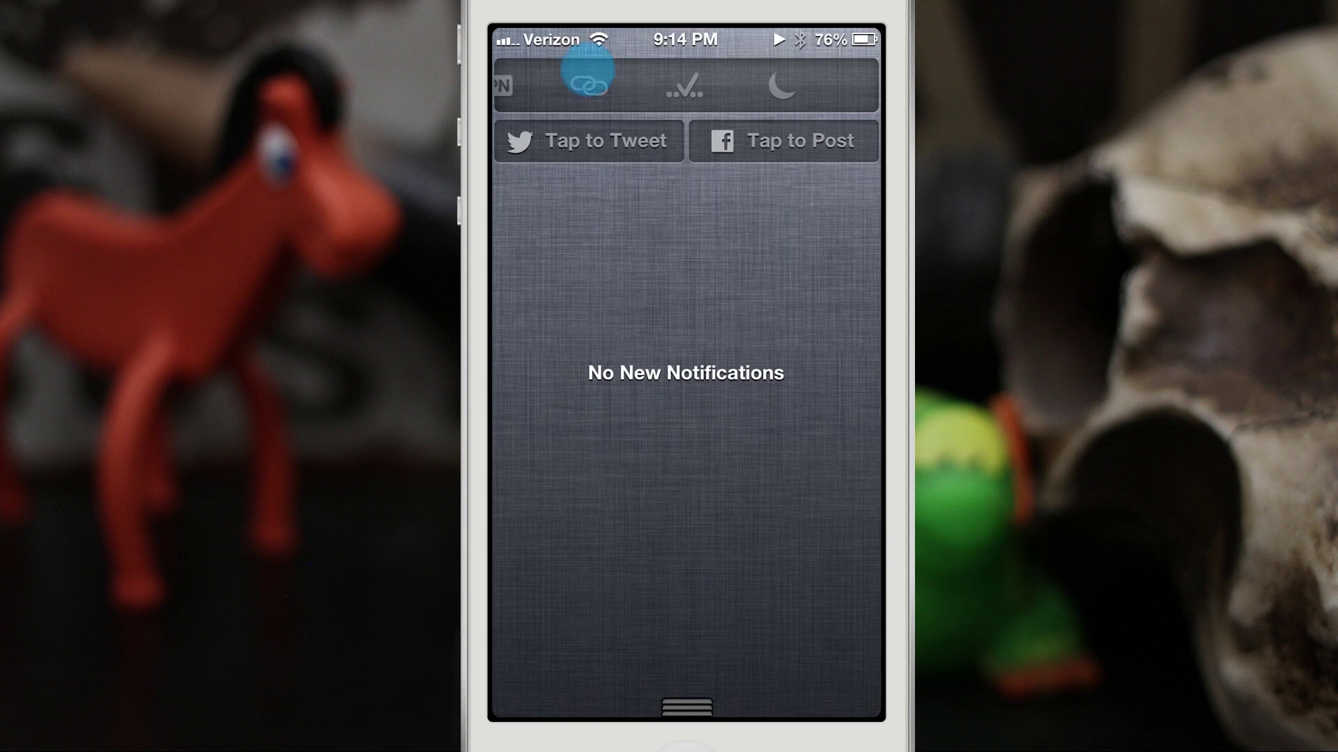
# Close Notification Center and open the Toggles list in NCSettings options.
pyautogui.moveTo(685, 708); pyautogui.dragTo(685, 261)
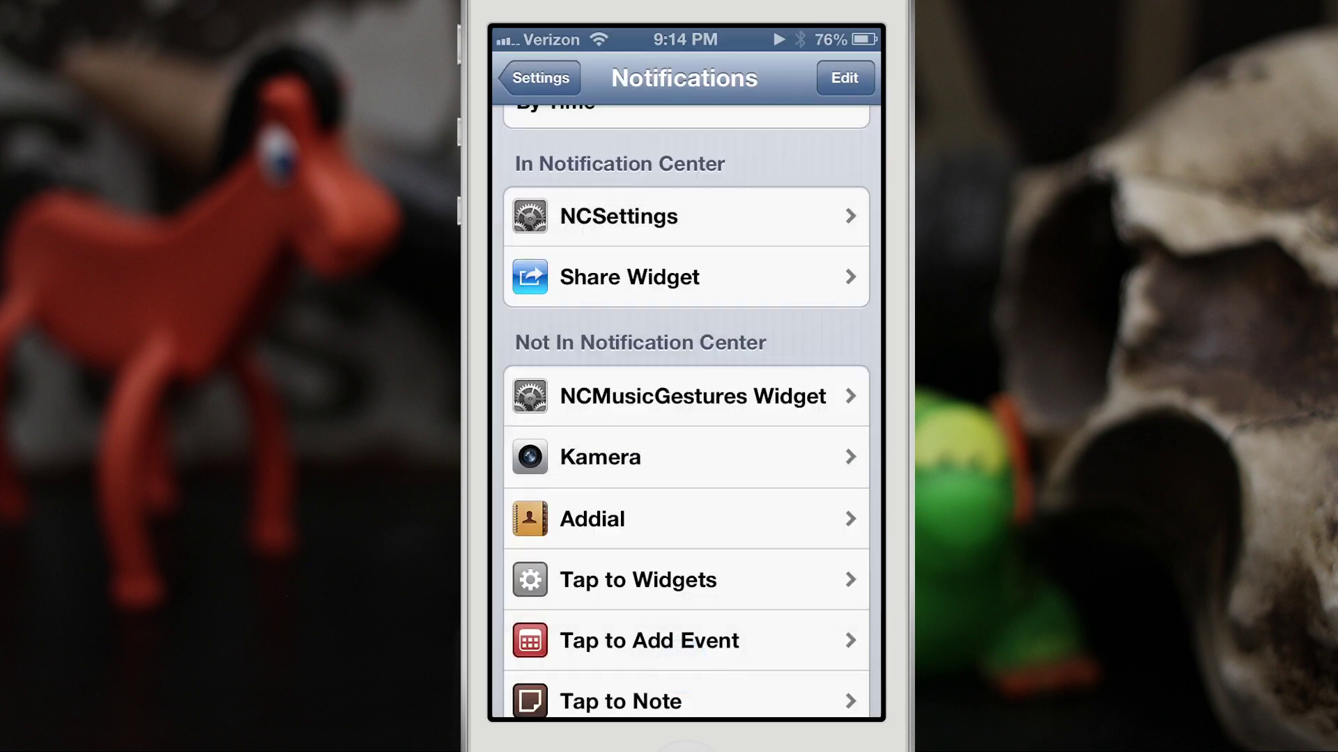
pyautogui.click(540, 78)
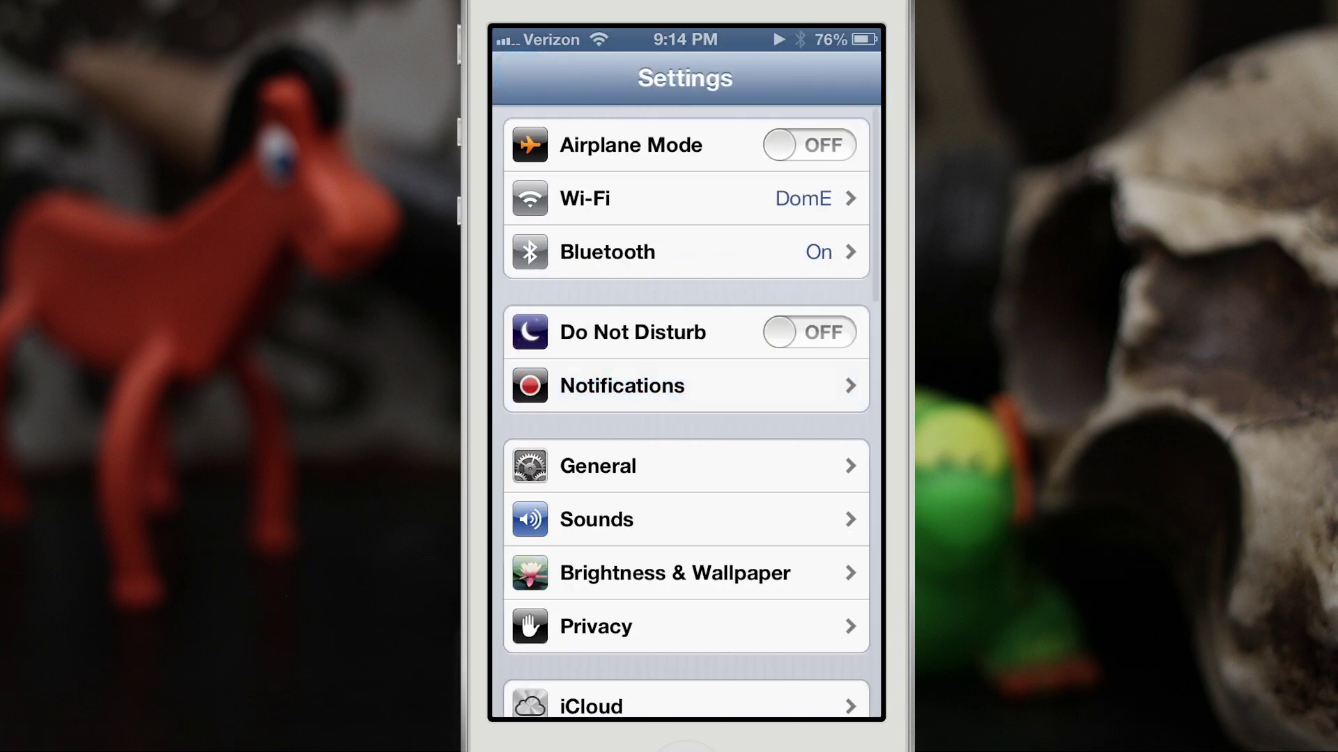
pyautogui.moveTo(686, 576); pyautogui.dragTo(685, 210)
pyautogui.click(616, 519)
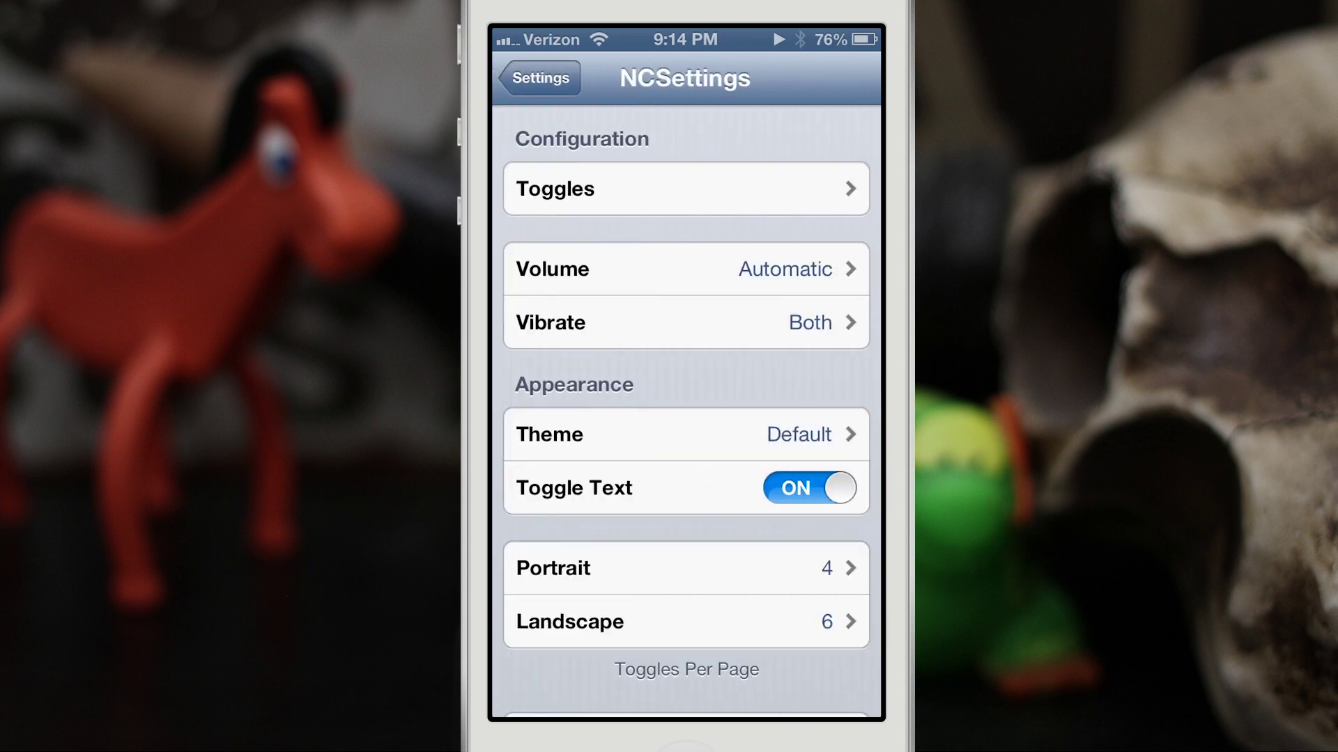
pyautogui.click(685, 188)
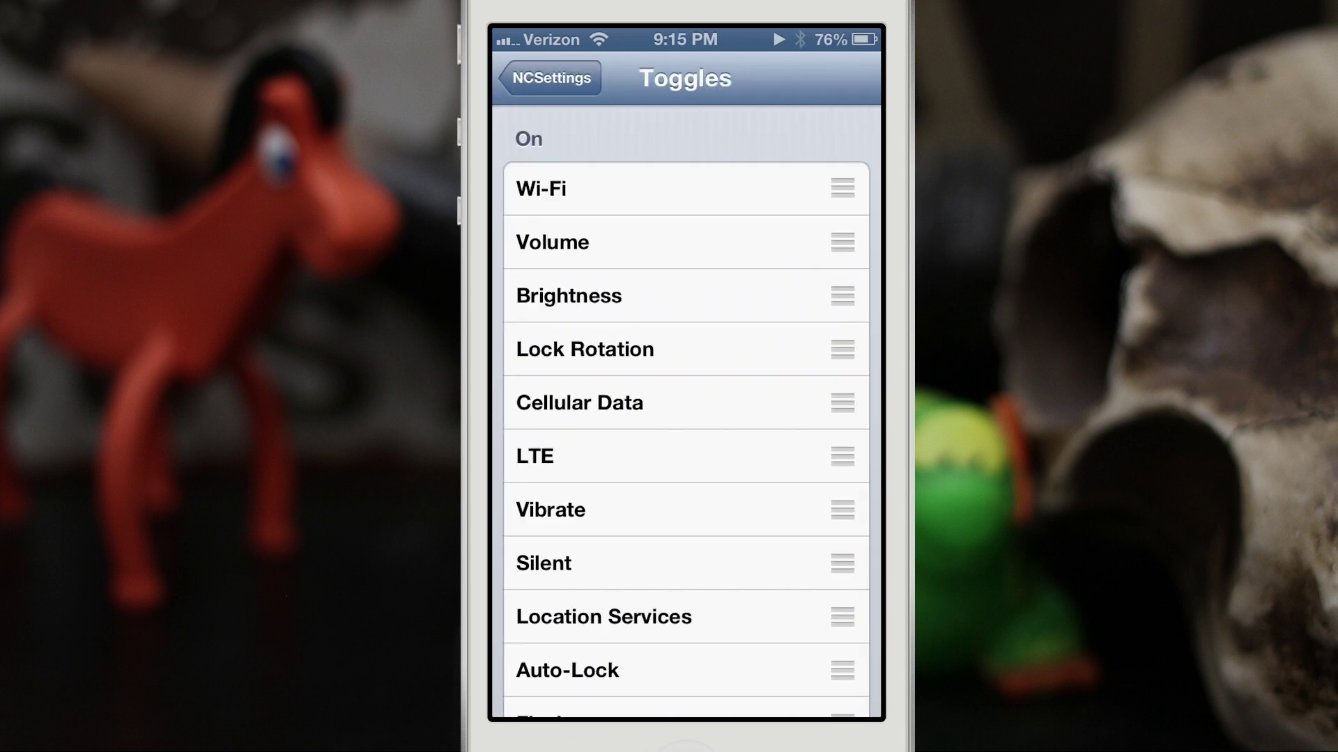
# Move Do Not Disturb to Off and LTE to the top, confirm in Notification Center, return to NCSettings.
pyautogui.moveTo(547, 508); pyautogui.dragTo(501, 220)
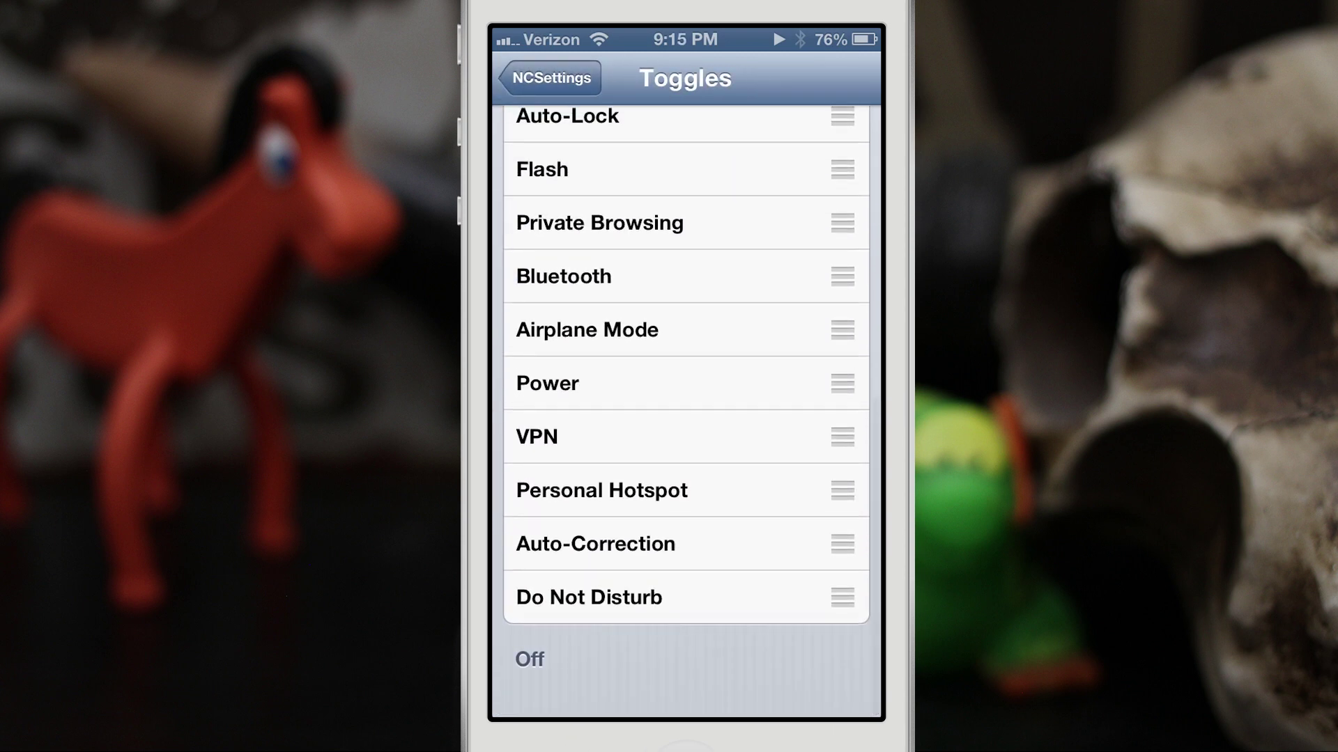
pyautogui.moveTo(830, 596); pyautogui.dragTo(827, 678)
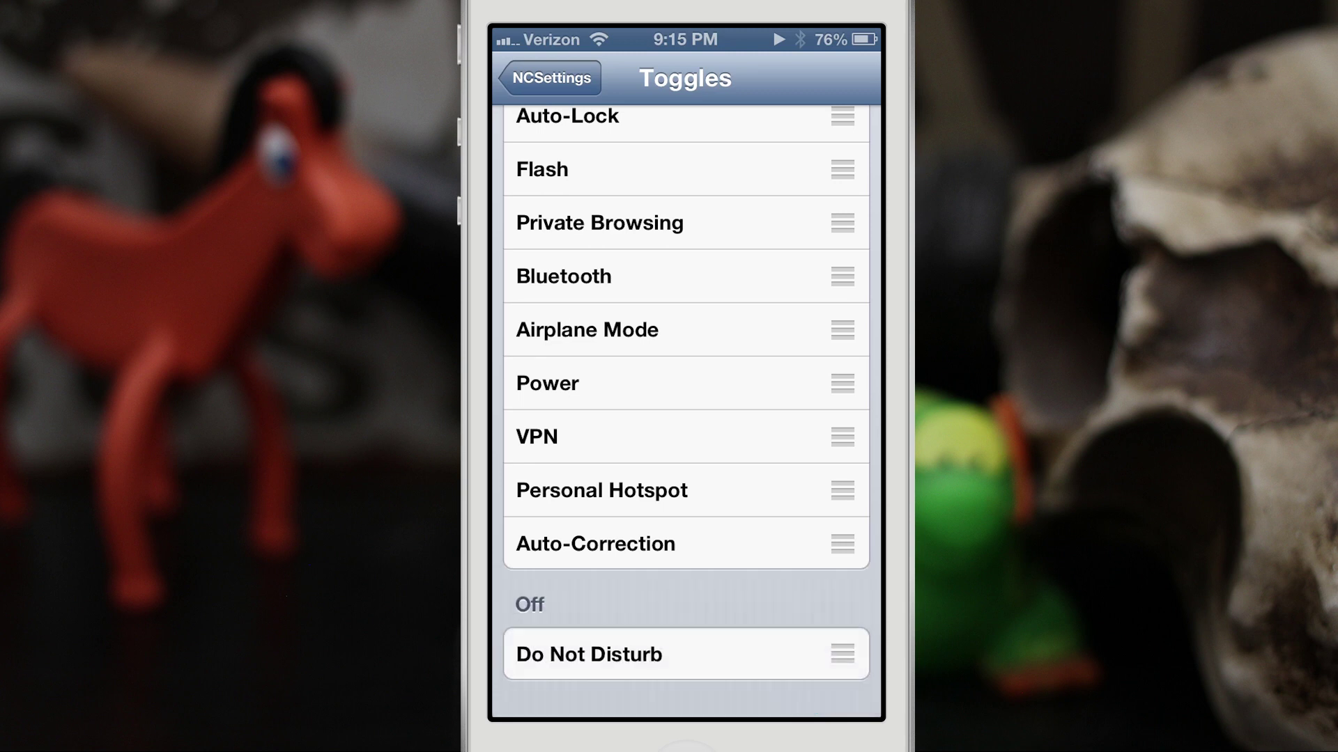
pyautogui.scroll(5, 686, 412)
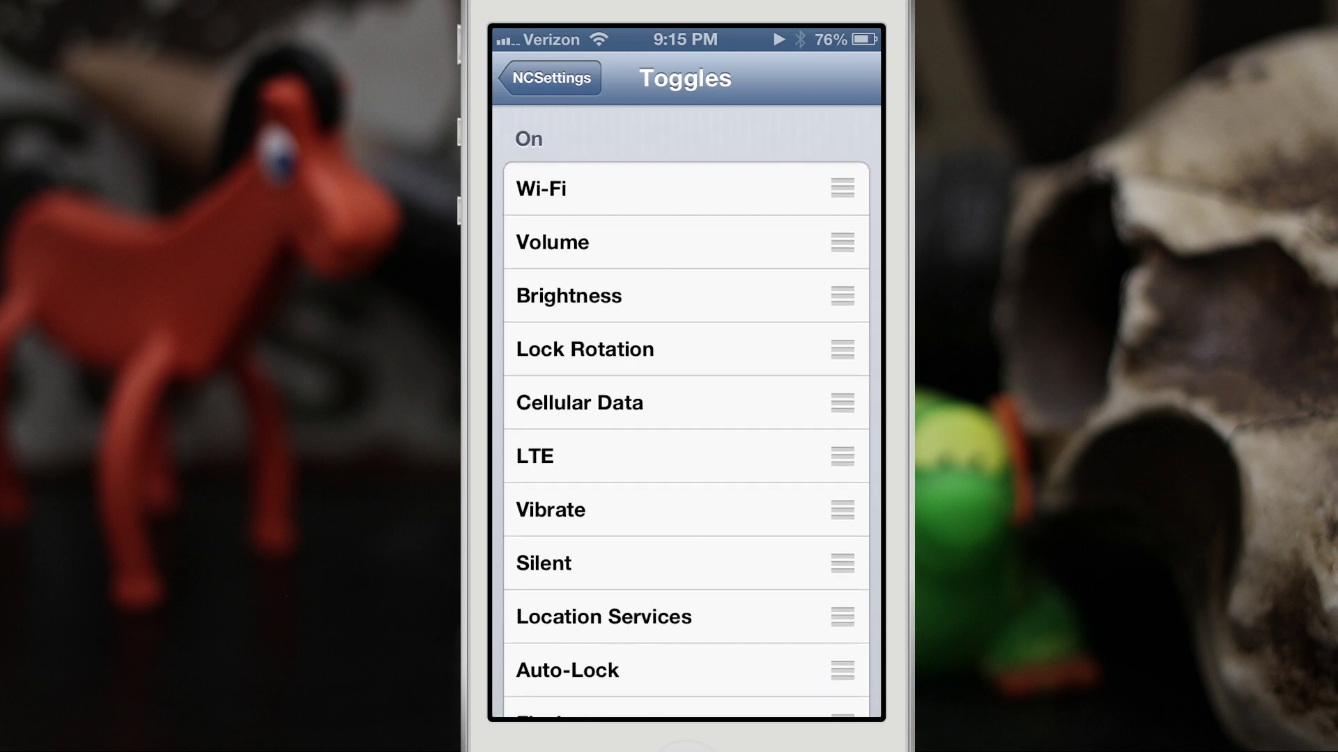
pyautogui.moveTo(843, 457); pyautogui.dragTo(779, 188)
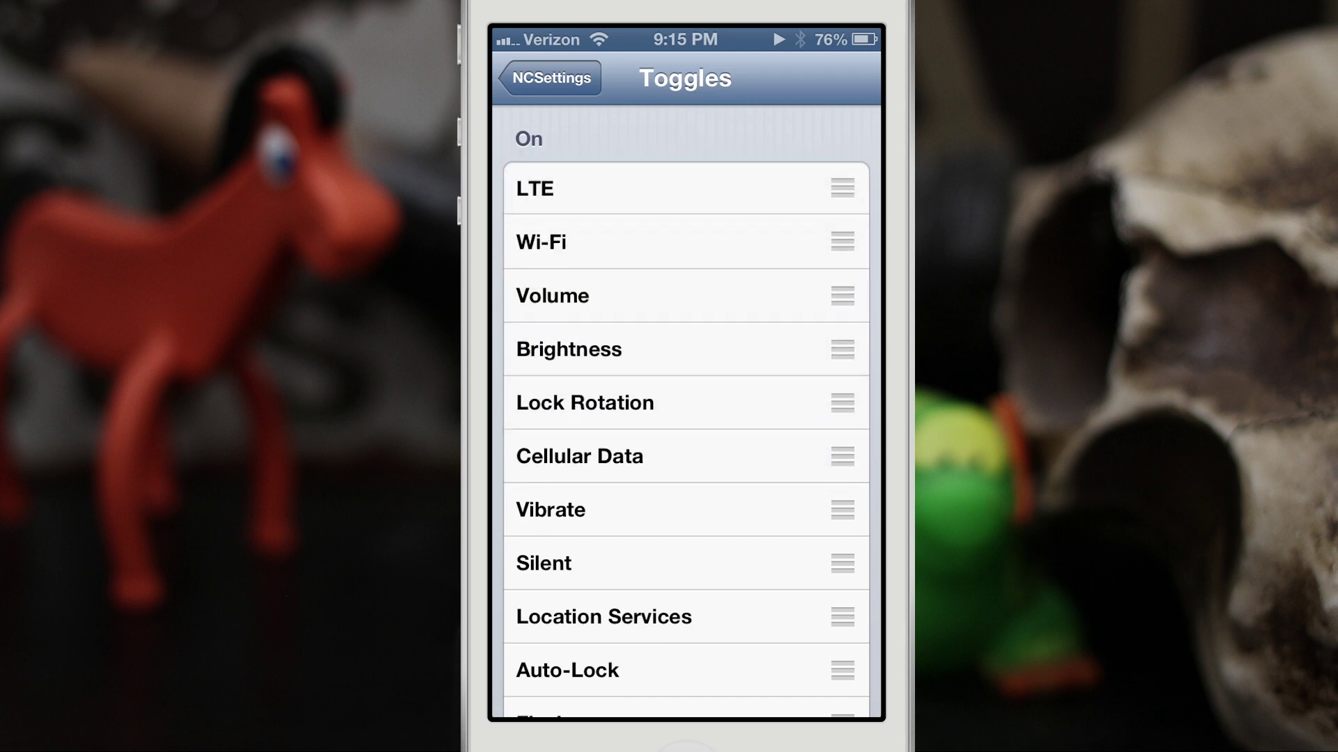
pyautogui.moveTo(685, 32); pyautogui.dragTo(687, 523)
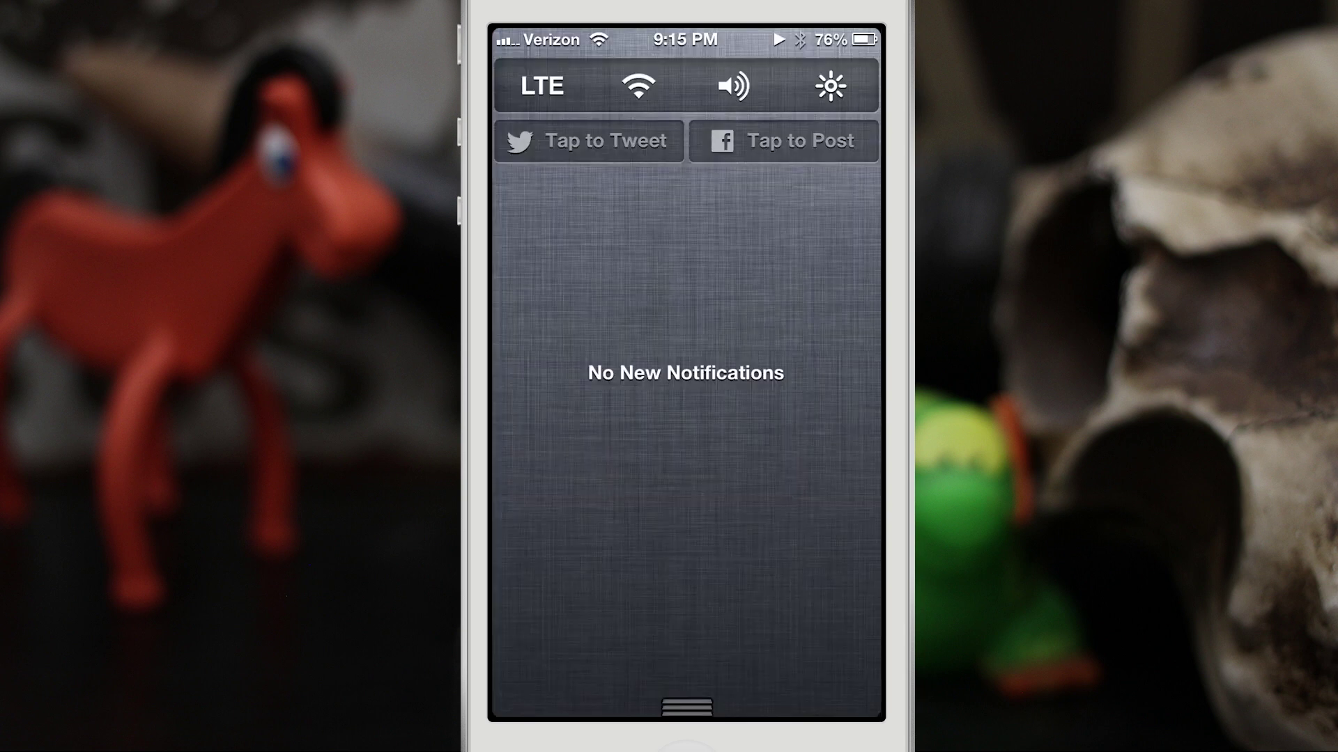
pyautogui.moveTo(686, 709); pyautogui.dragTo(679, 313)
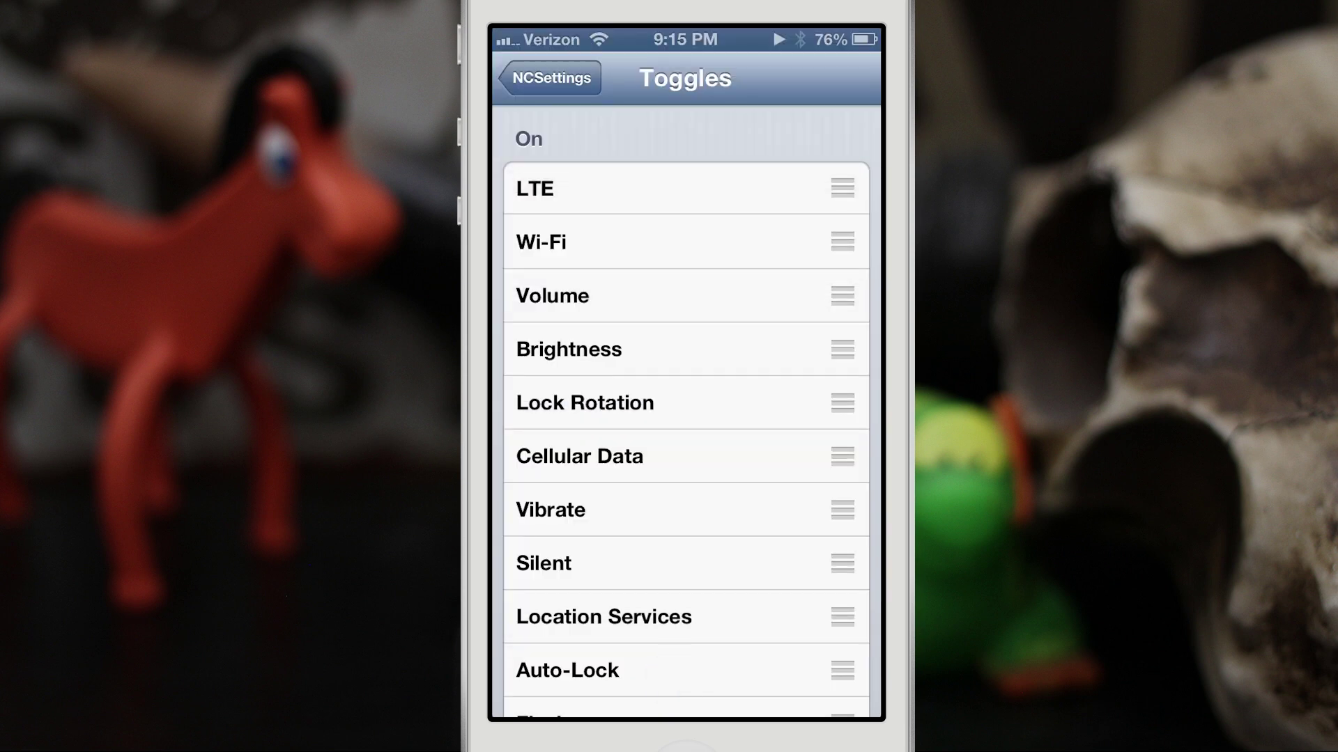
pyautogui.click(551, 77)
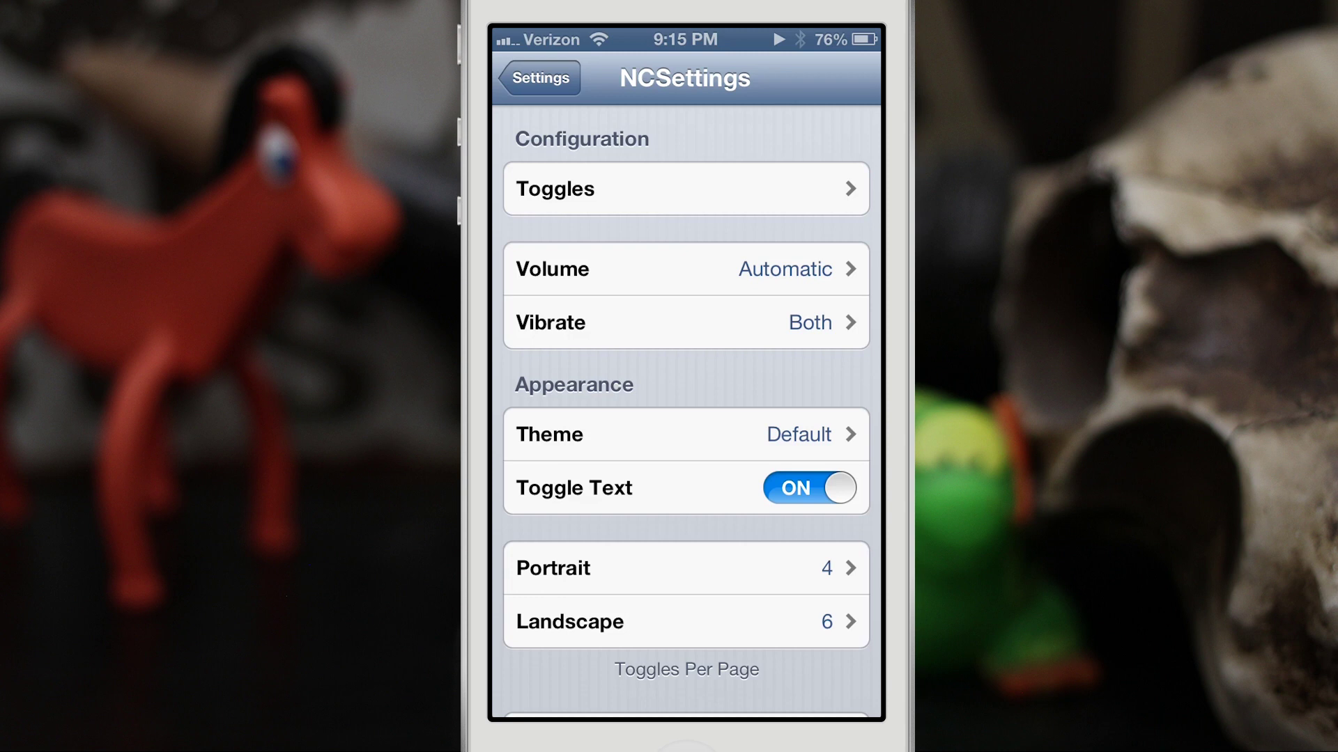
# Check the NCSettings Theme options (Blue, Default), leave Default selected, and back out to Settings.
pyautogui.click(550, 434)
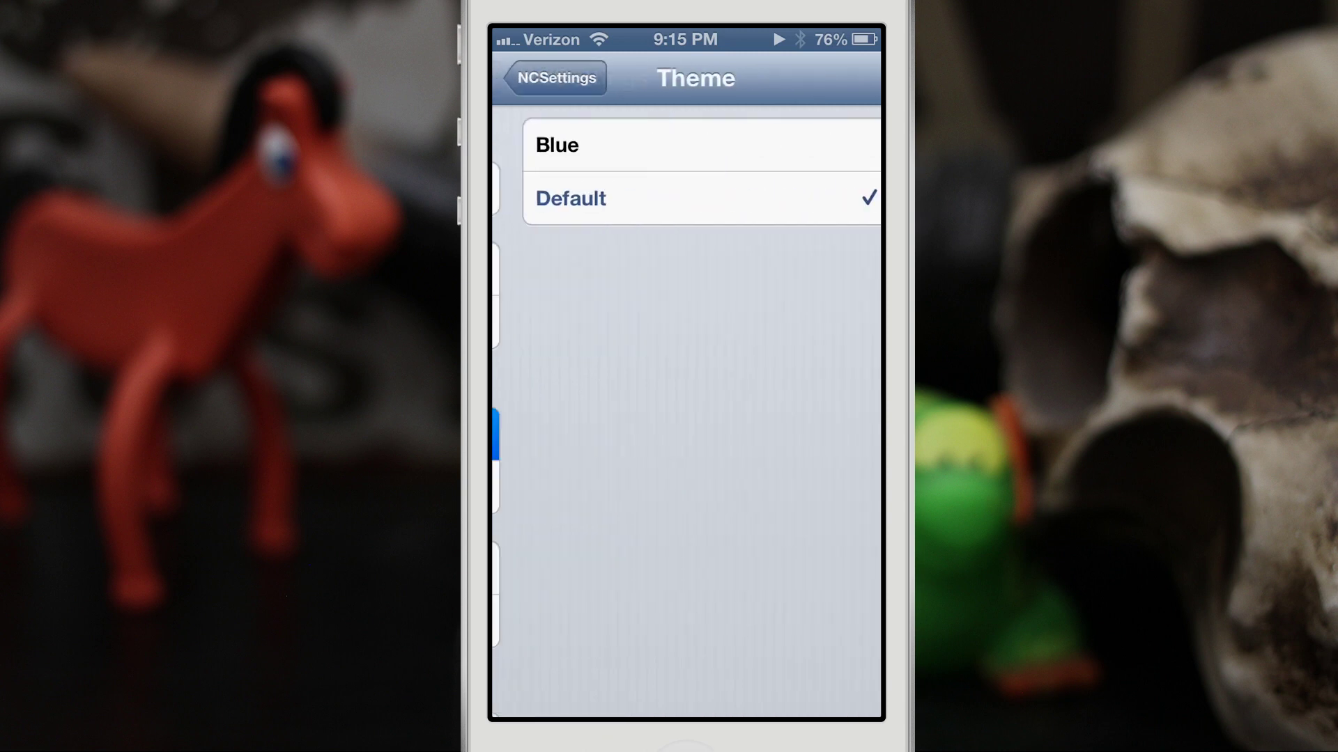
pyautogui.click(551, 76)
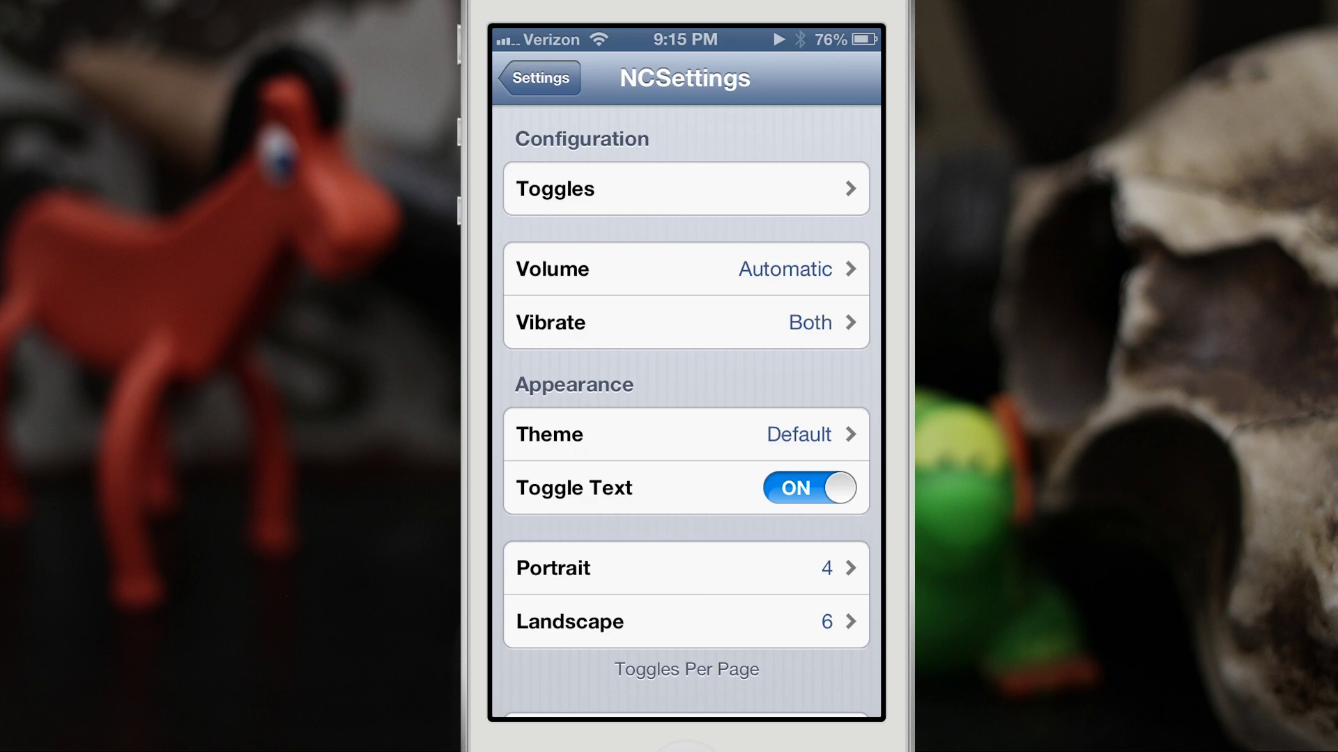
pyautogui.click(538, 685)
pyautogui.click(539, 77)
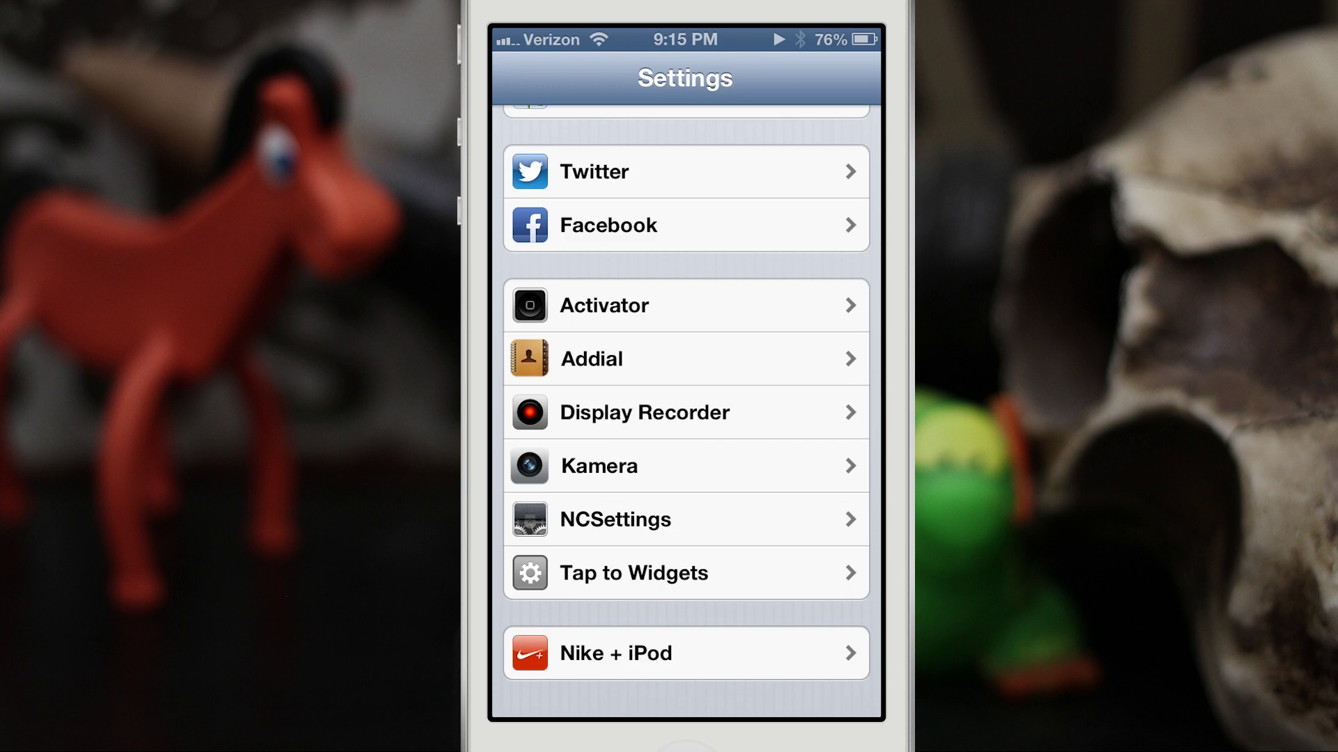
pyautogui.scroll(15, 686, 418)
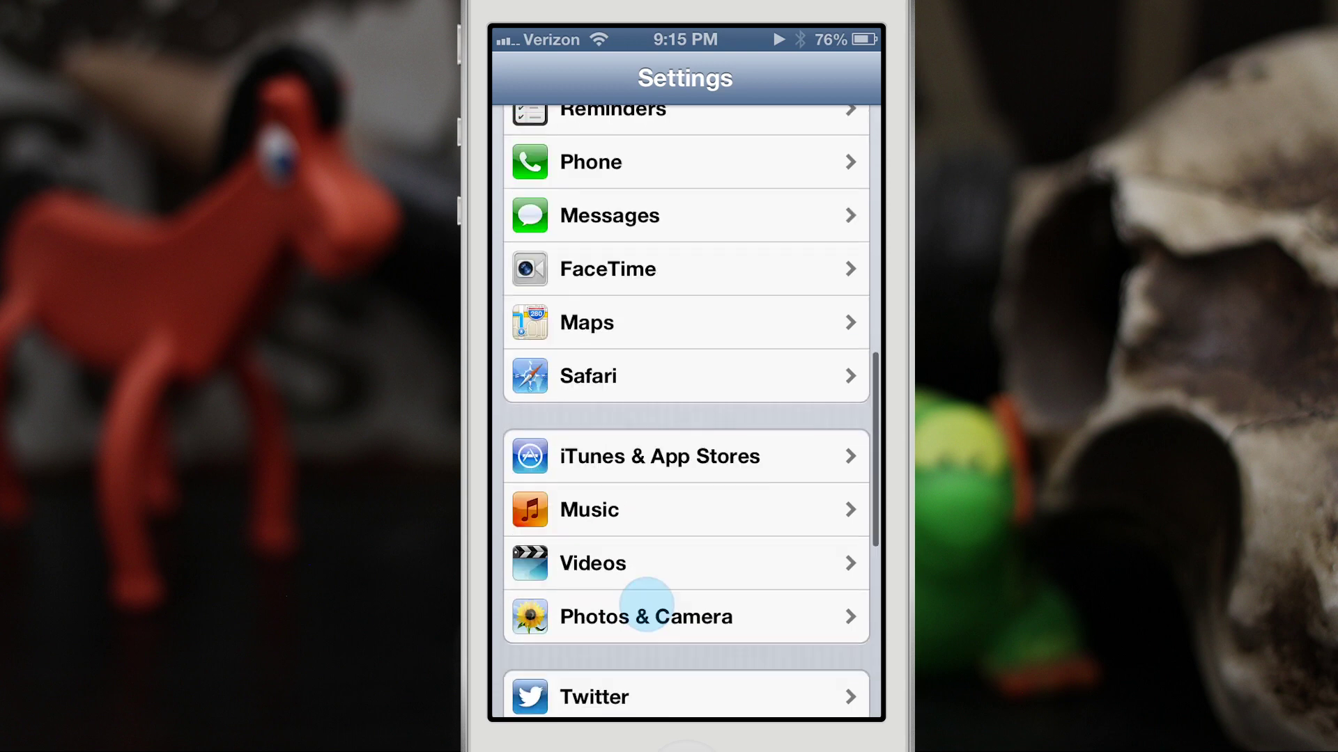
# Reopen Notifications settings, then pull down Notification Center showing the LTE toggle and Tweet/Post shortcuts.
pyautogui.click(622, 385)
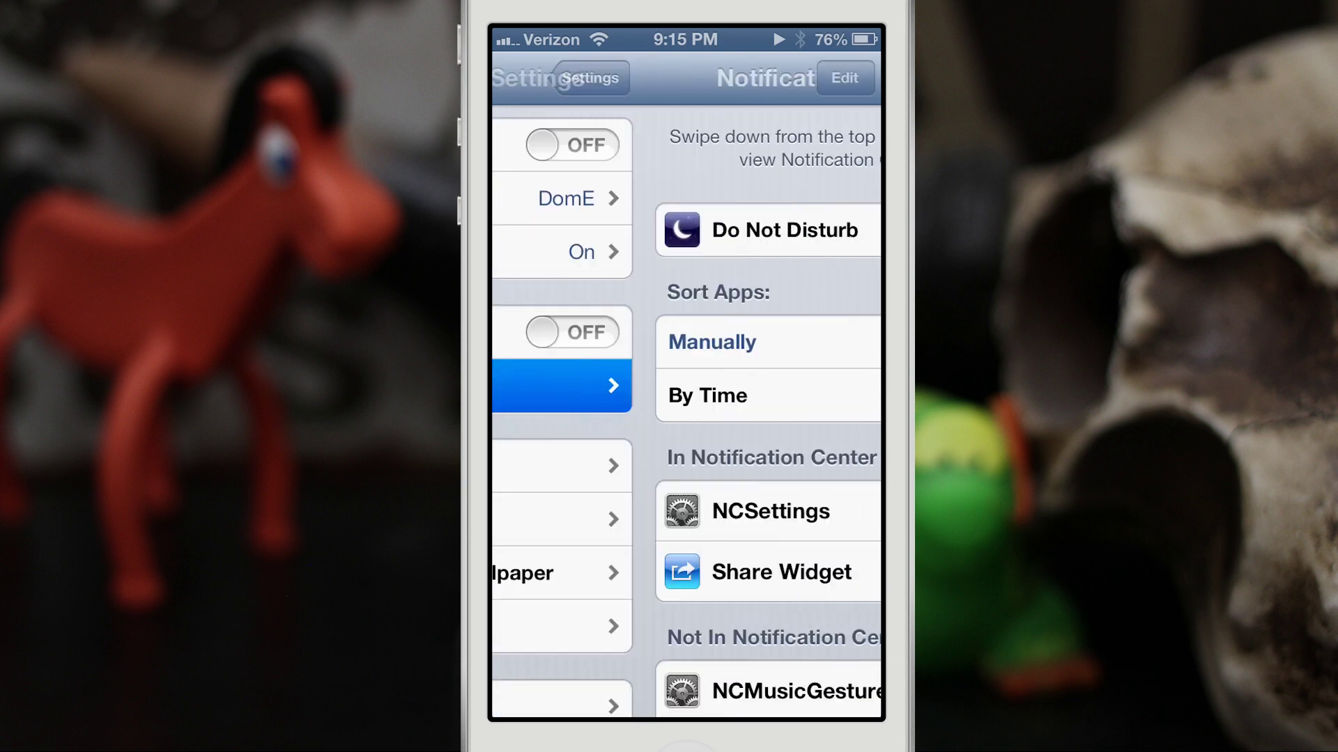
pyautogui.scroll(-5, 544, 440)
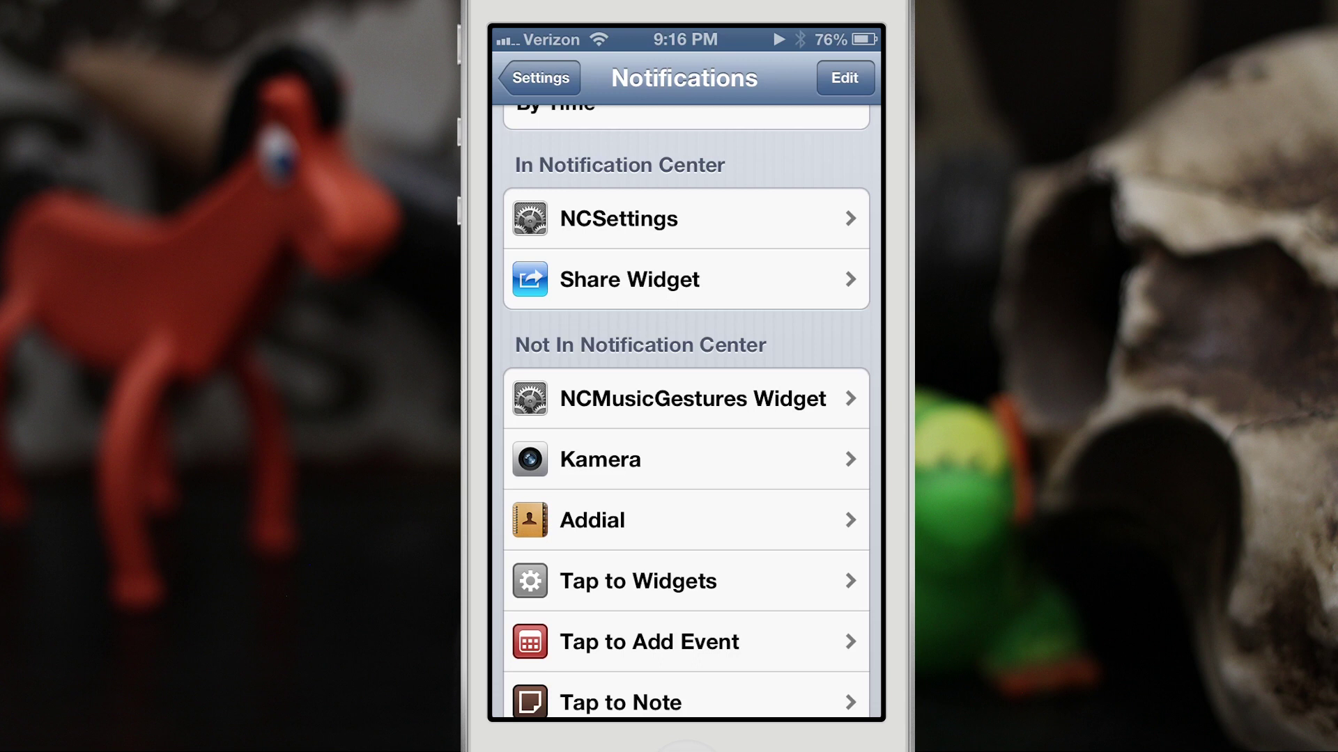
pyautogui.scroll(3, 626, 481)
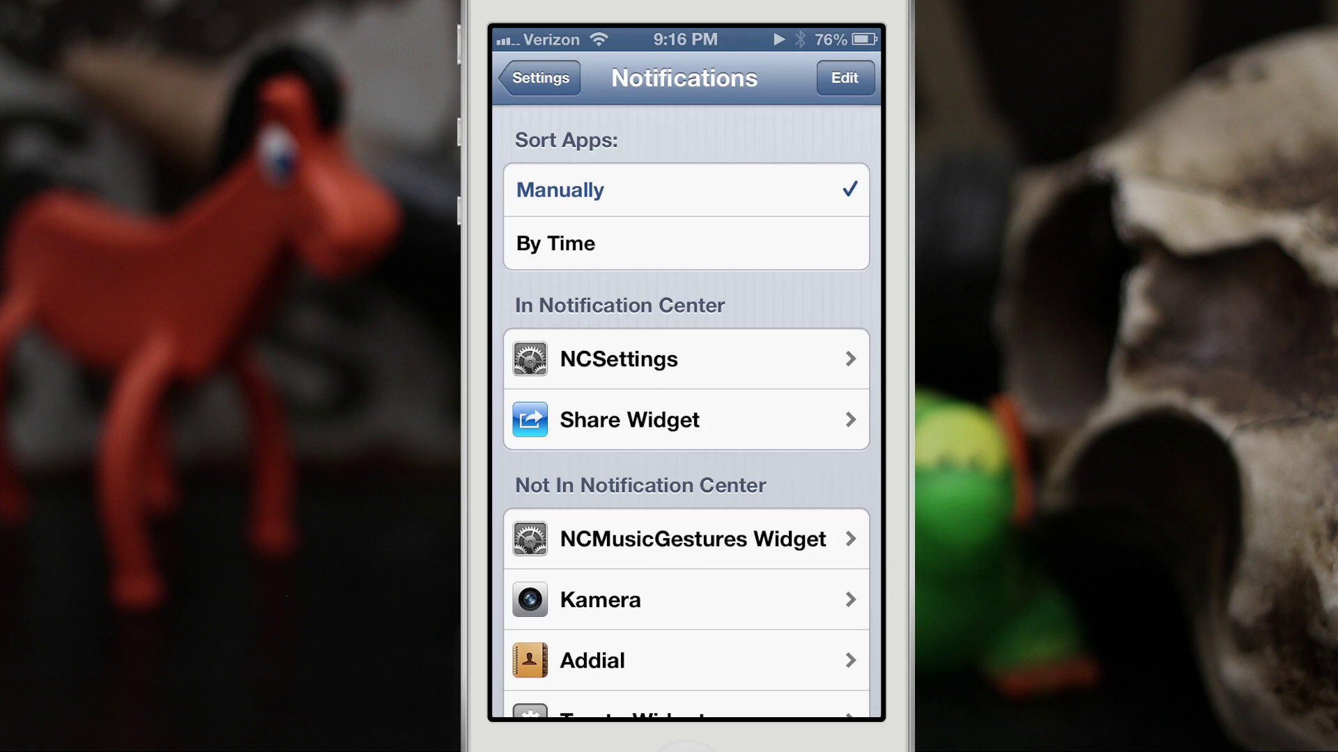
pyautogui.moveTo(686, 40); pyautogui.dragTo(686, 710)
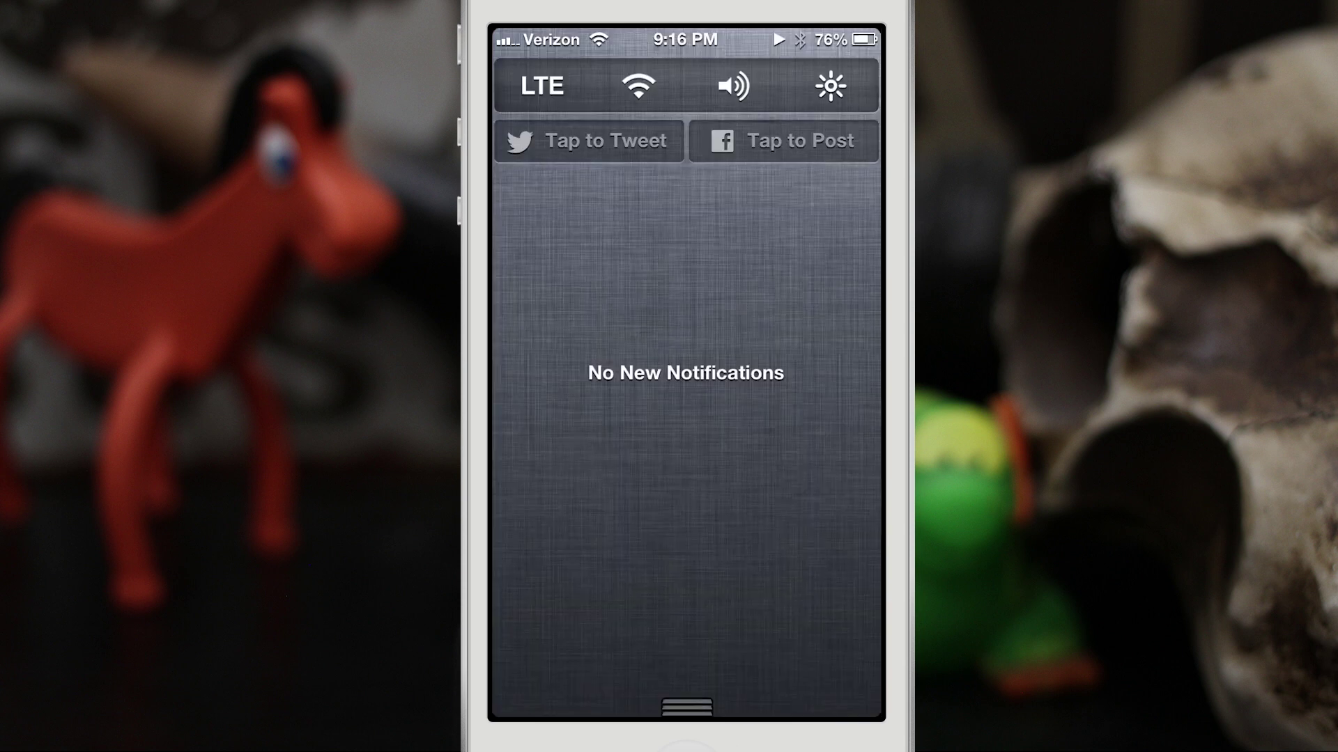